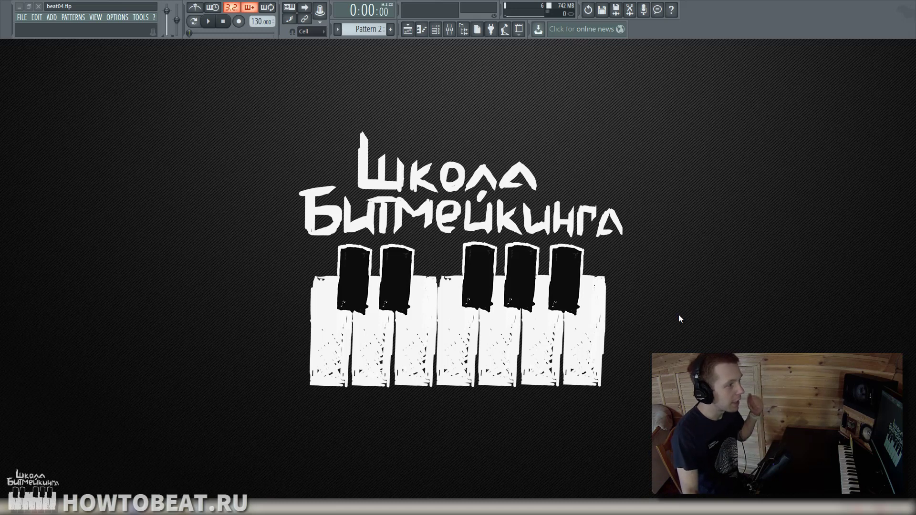
- Play the arrangement from the playlist while reviewing the mixer and the Master track's effects, and stop playback
{"action": "left_click", "coordinate": [411, 30]}
{"action": "key", "text": "space"}
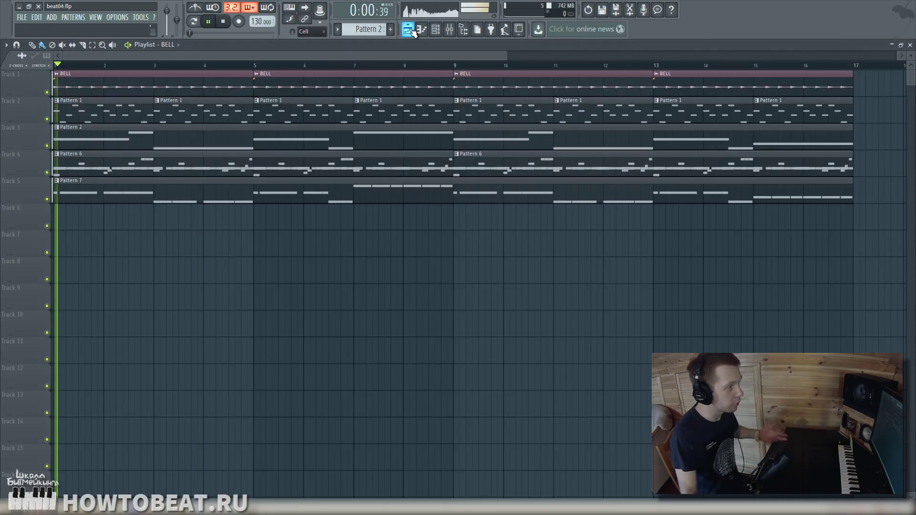
{"action": "left_click", "coordinate": [448, 29]}
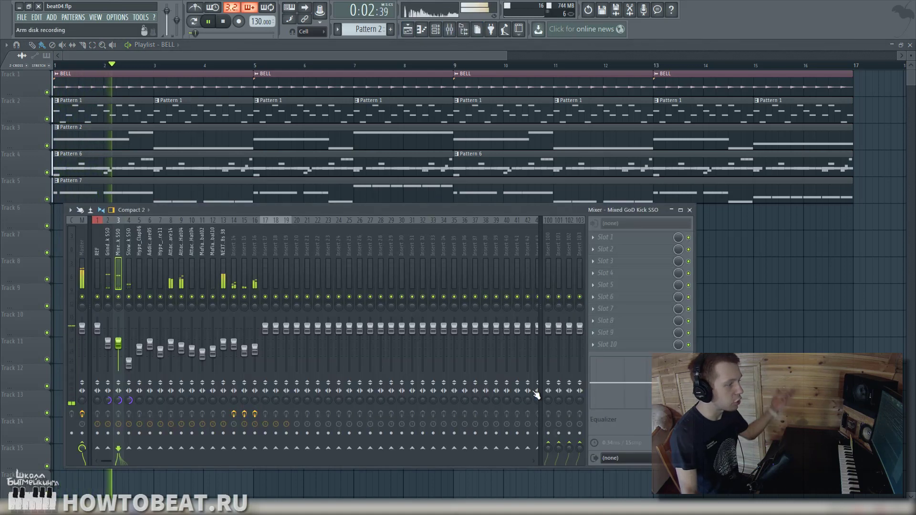
{"action": "left_click", "coordinate": [569, 443]}
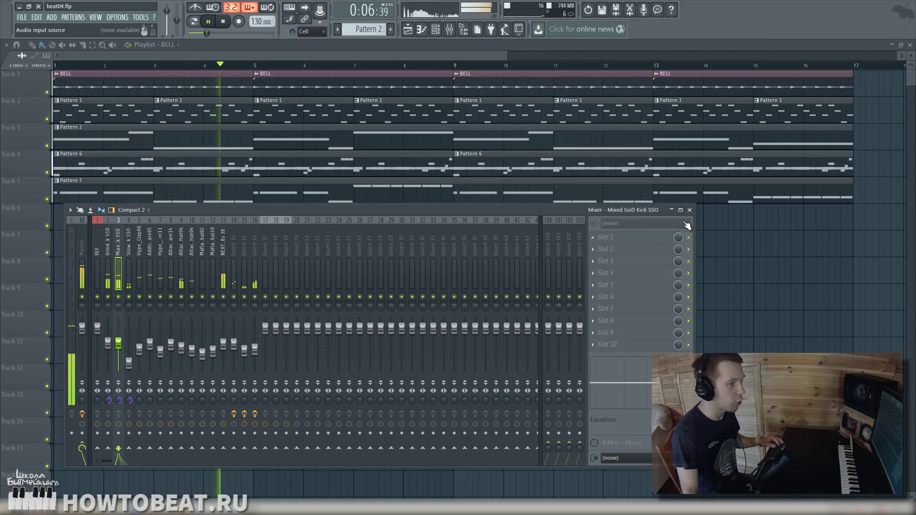
{"action": "left_click", "coordinate": [83, 253]}
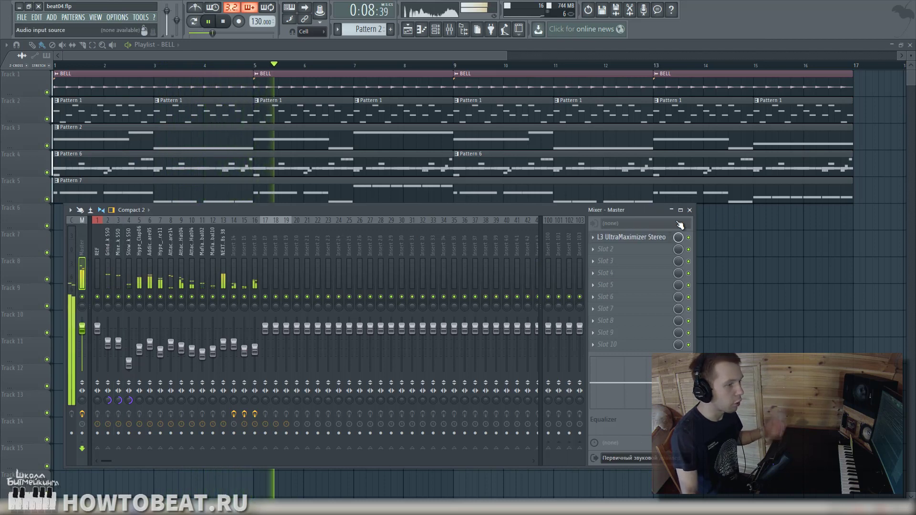
{"action": "left_click", "coordinate": [689, 210]}
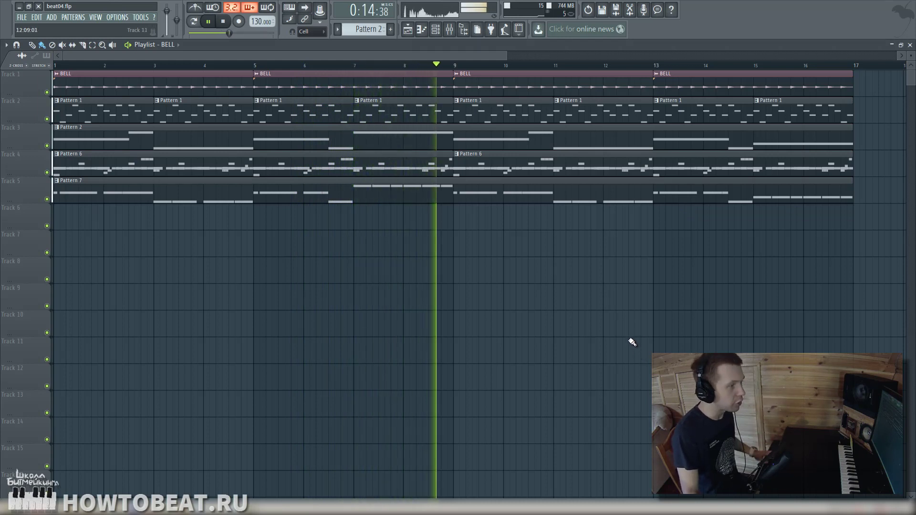
{"action": "key", "text": "space"}
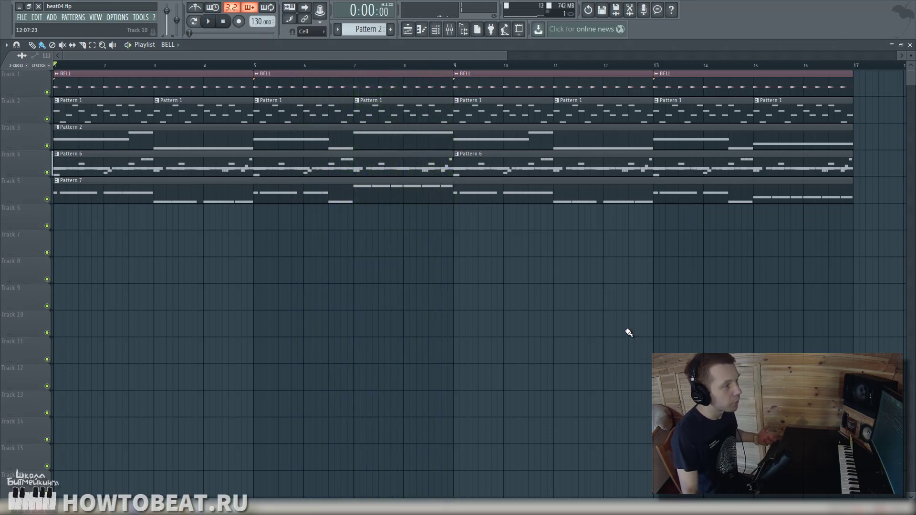
- Open the channel rack and go through the PB - Drama Hit, Distorted Brass Stab C2 and PB - Cinematic Orch Hit channels
{"action": "left_click", "coordinate": [435, 29]}
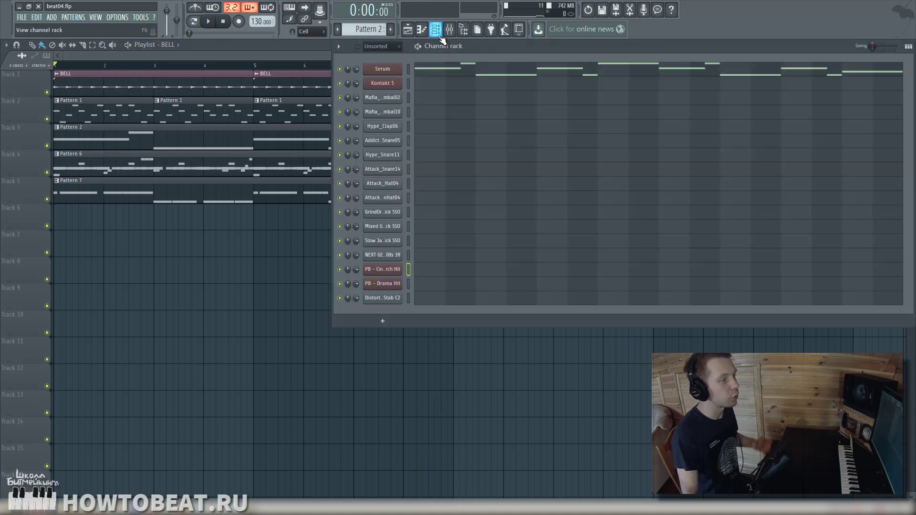
{"action": "left_click", "coordinate": [408, 283]}
{"action": "left_click", "coordinate": [408, 298]}
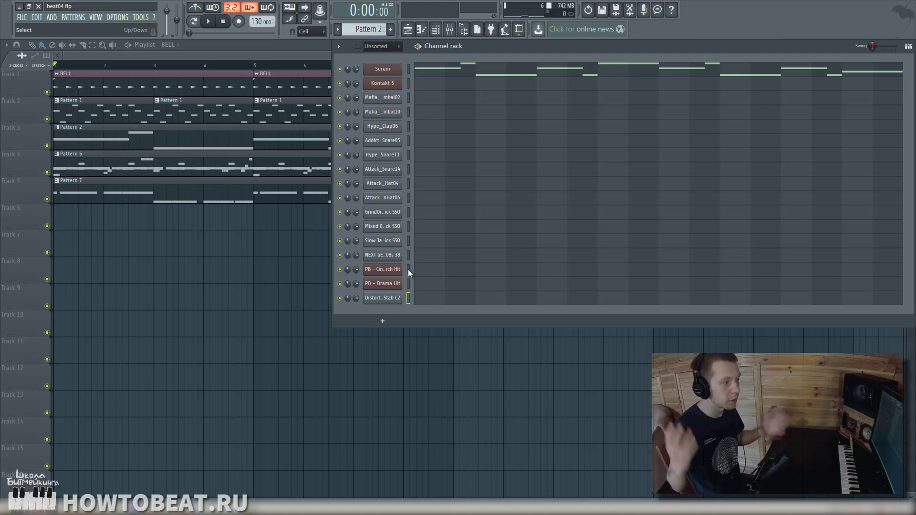
{"action": "left_click", "coordinate": [407, 269]}
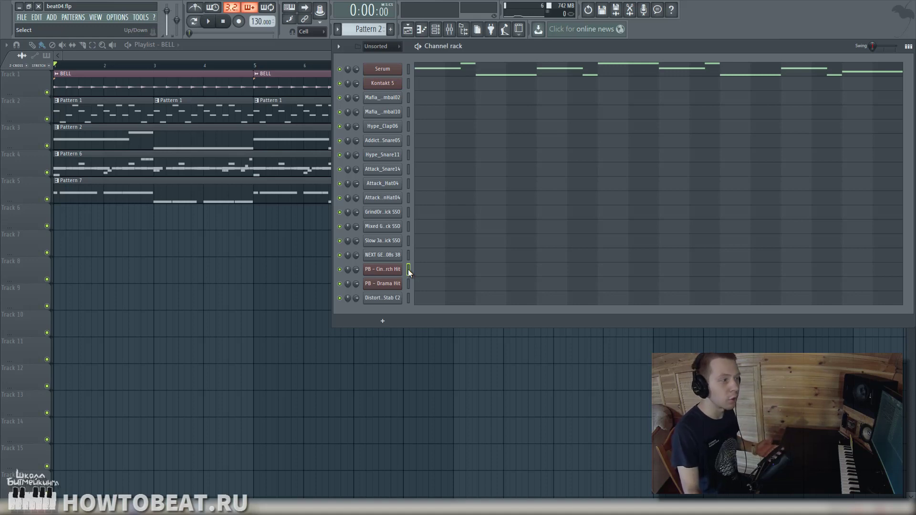
- Open the Distorted Brass Stab C2 sampler, reset its trim and fade-out to 0%, and audition the sample
{"action": "left_click", "coordinate": [382, 297]}
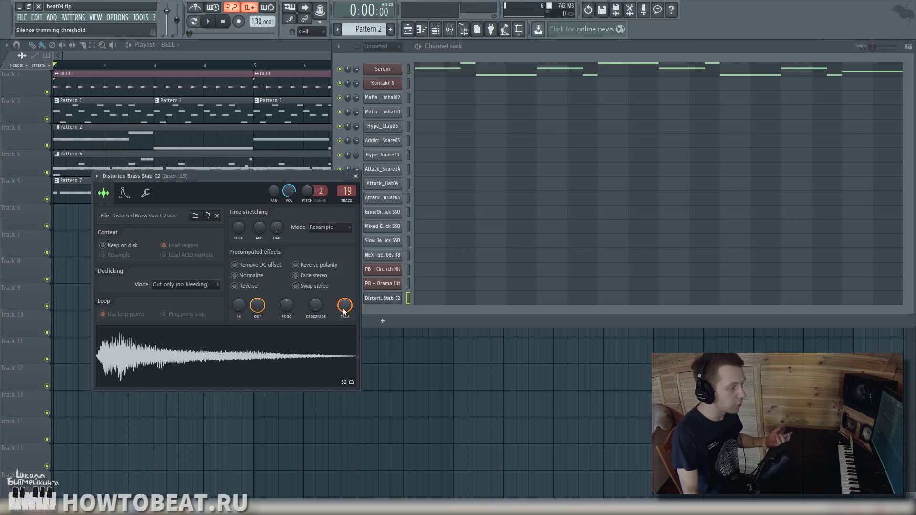
{"action": "left_click_drag", "start_coordinate": [343, 309], "coordinate": [342, 353]}
{"action": "left_click_drag", "start_coordinate": [260, 312], "coordinate": [260, 353]}
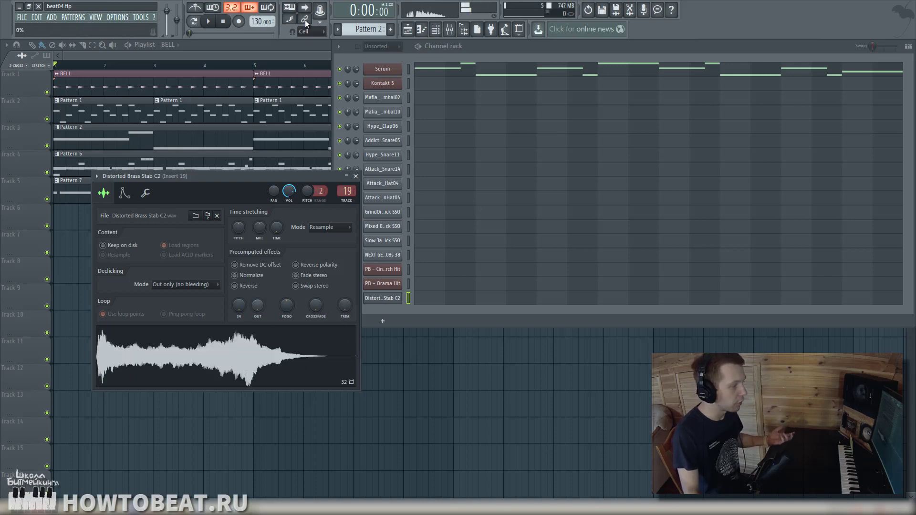
{"action": "left_click", "coordinate": [248, 344]}
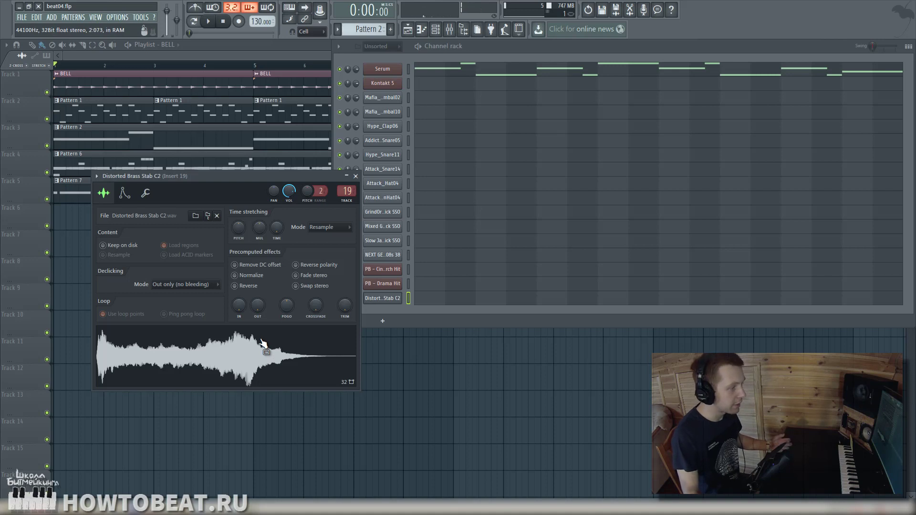
- Try a high trim and fade-out on the Distorted Brass Stab C2 sample, and reset both to zero
{"action": "left_click_drag", "start_coordinate": [348, 307], "coordinate": [339, 200]}
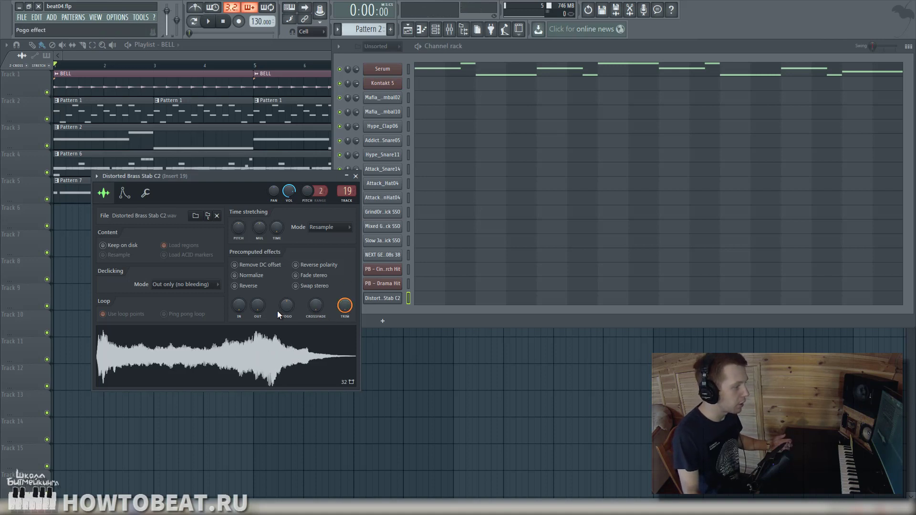
{"action": "left_click_drag", "start_coordinate": [257, 309], "coordinate": [271, 197]}
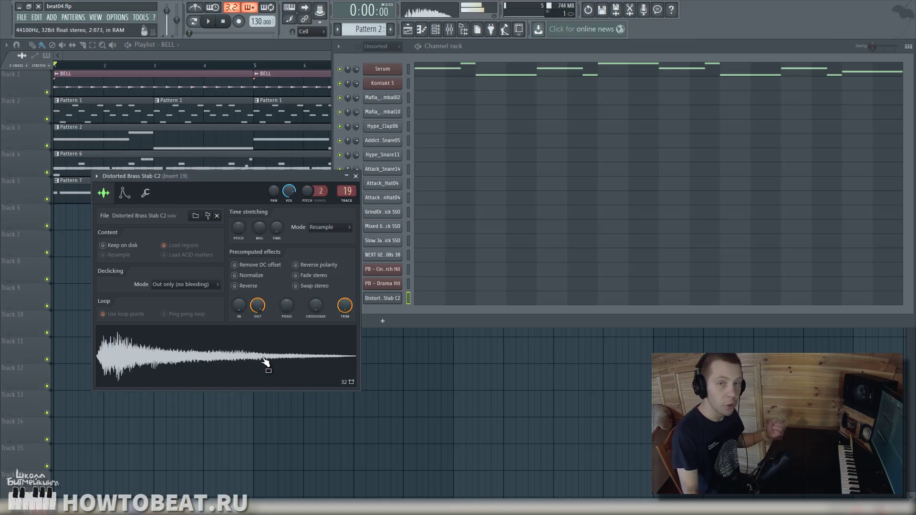
{"action": "left_click_drag", "start_coordinate": [344, 306], "coordinate": [341, 411]}
{"action": "left_click_drag", "start_coordinate": [258, 306], "coordinate": [258, 505]}
- Enable the Distorted Brass Stab C2 volume envelope with no attack, a longer hold and a higher sustain, and return to the sample settings
{"action": "left_click", "coordinate": [125, 193]}
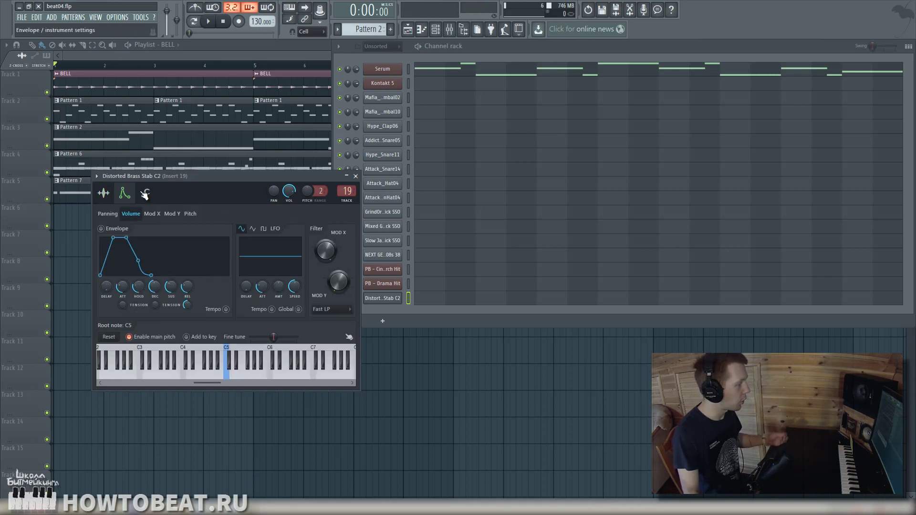
{"action": "left_click_drag", "start_coordinate": [113, 237], "coordinate": [106, 237]}
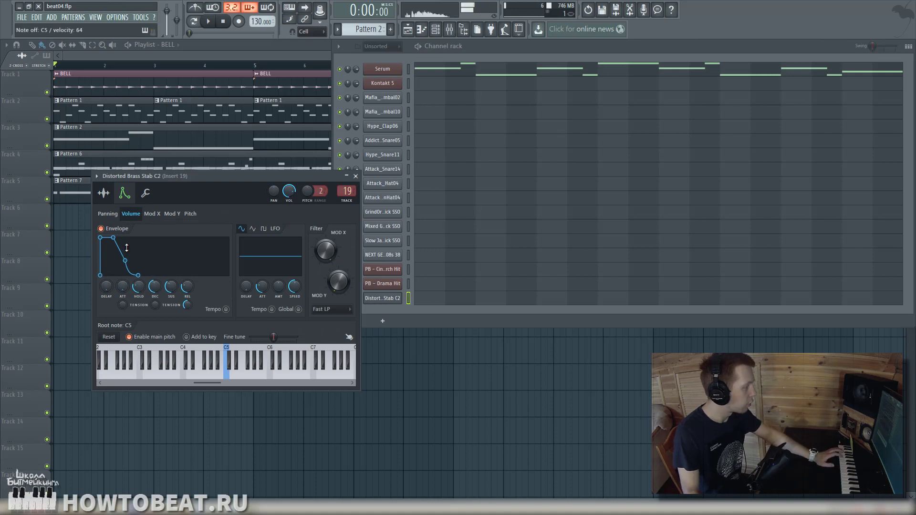
{"action": "left_click_drag", "start_coordinate": [142, 285], "coordinate": [145, 285]}
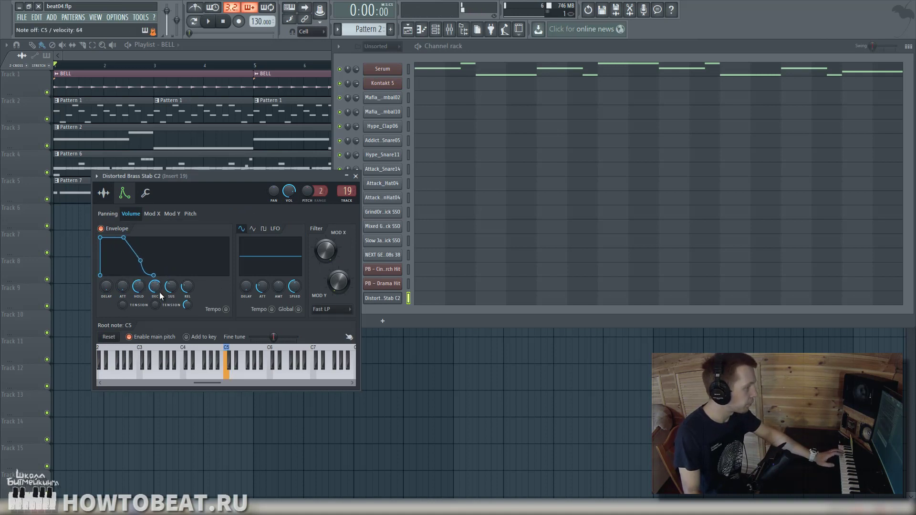
{"action": "scroll", "coordinate": [173, 290], "scroll_direction": "up", "scroll_amount": 5}
{"action": "scroll", "coordinate": [186, 292], "scroll_direction": "up", "scroll_amount": 5}
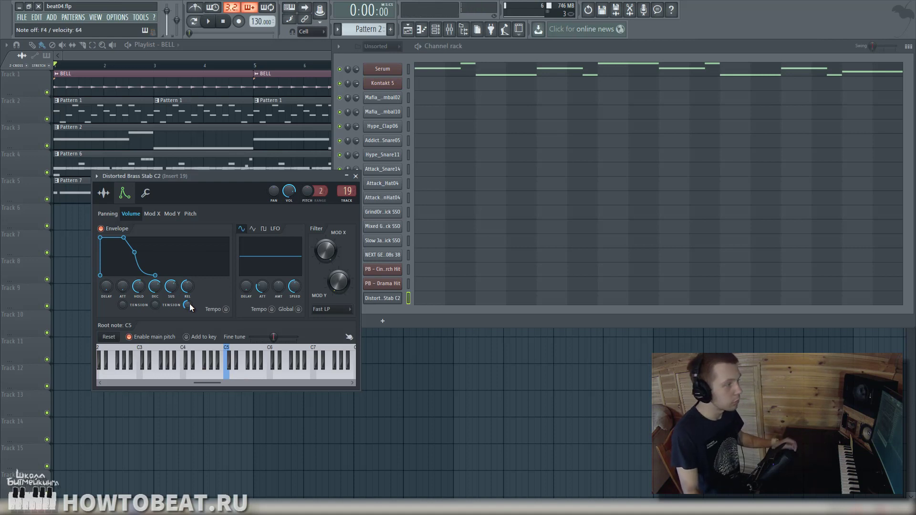
{"action": "left_click", "coordinate": [104, 193]}
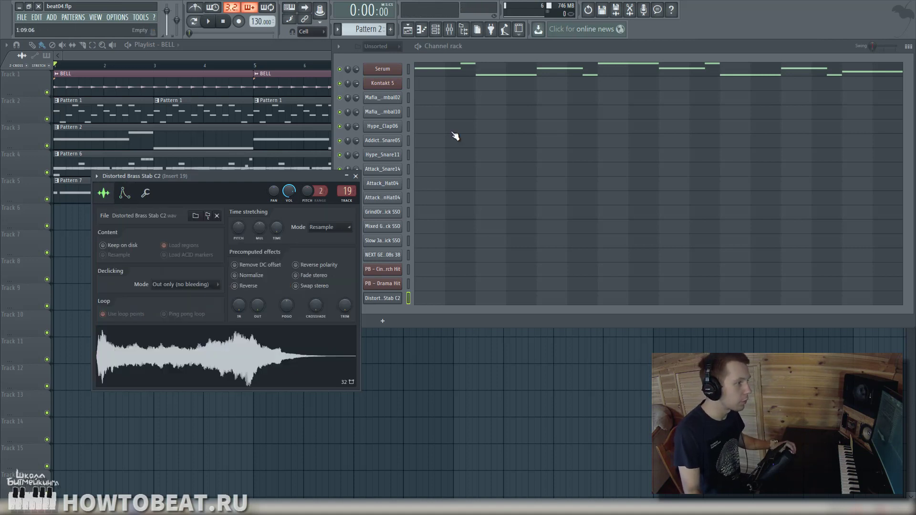
- Play the beat briefly, and check the piano roll of the PB - Cinematic Orch Hit channel in Pattern 2
{"action": "left_click", "coordinate": [515, 48]}
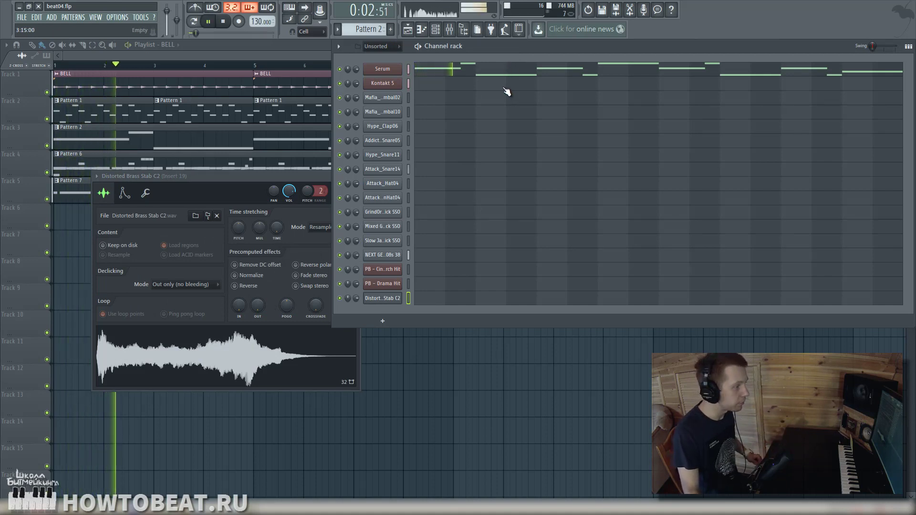
{"action": "key", "text": "space"}
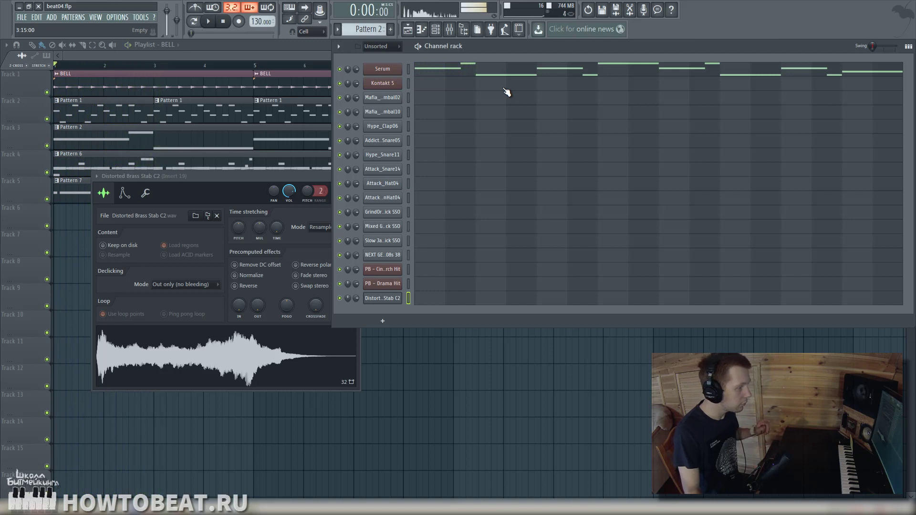
{"action": "left_click", "coordinate": [408, 270]}
{"action": "right_click", "coordinate": [396, 270]}
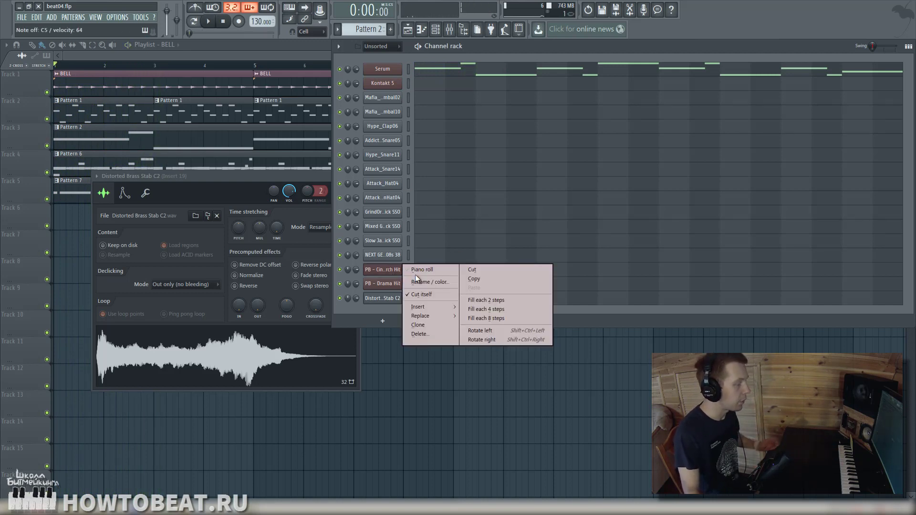
{"action": "left_click", "coordinate": [415, 274]}
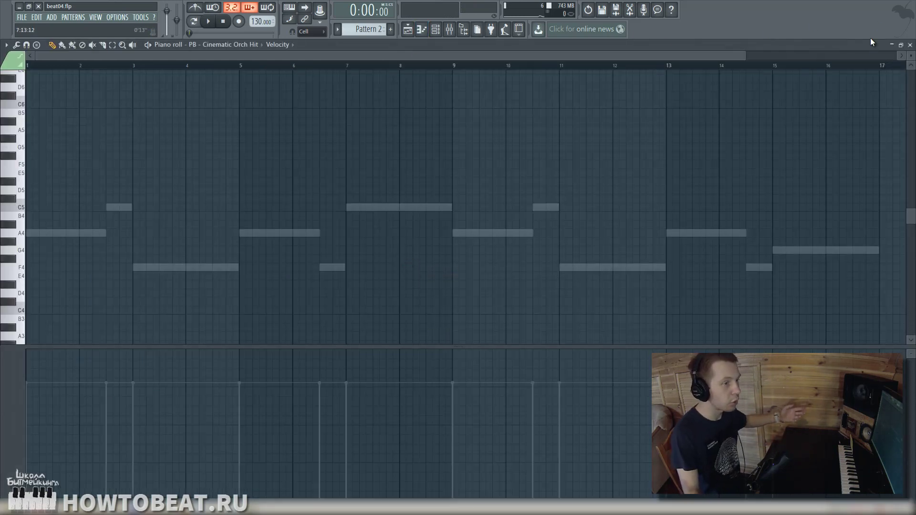
{"action": "left_click", "coordinate": [910, 45]}
- Look over the DirectWave instrument of the PB - Cinematic Orch Hit channel and close it
{"action": "left_click", "coordinate": [391, 270]}
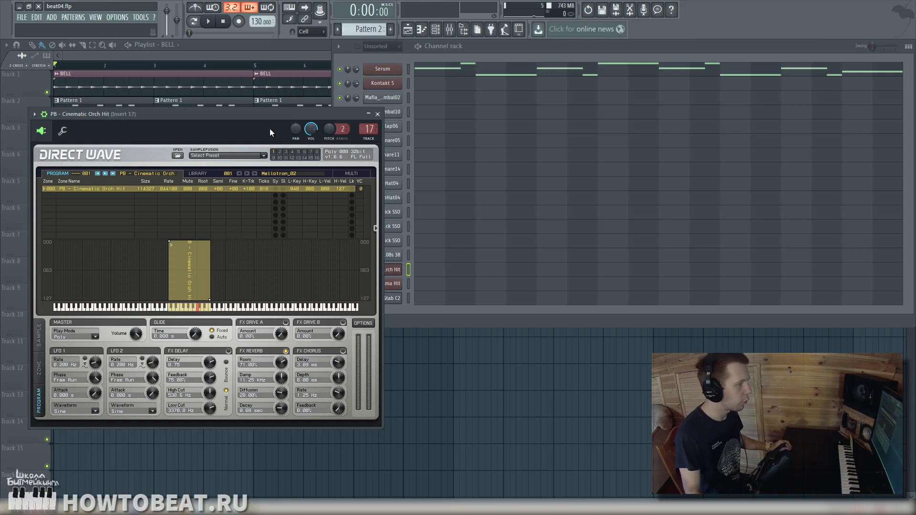
{"action": "left_click_drag", "start_coordinate": [270, 128], "coordinate": [258, 95]}
{"action": "left_click", "coordinate": [369, 99]}
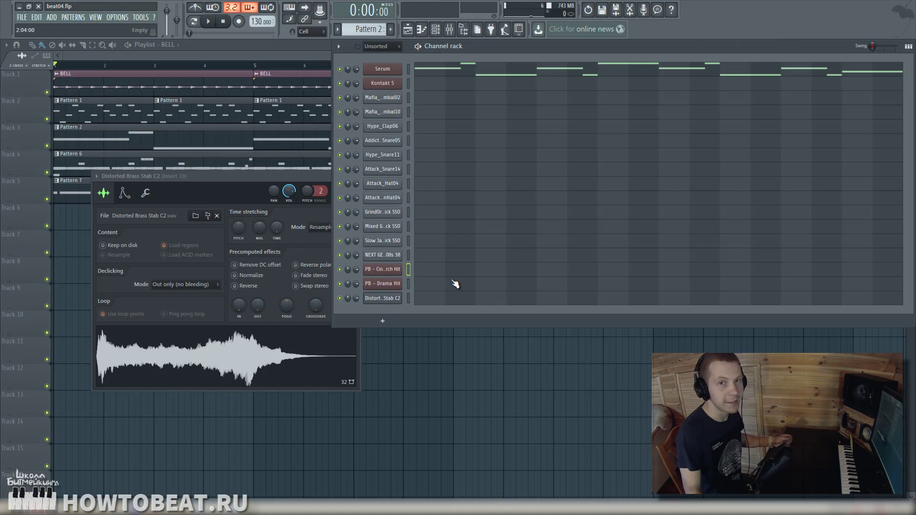
- In the PB - Cinematic Orch Hit piano roll, draw a one-bar chord of A4, C5 and E5 at bar 1 and audition it
{"action": "right_click", "coordinate": [401, 270]}
{"action": "left_click", "coordinate": [404, 270]}
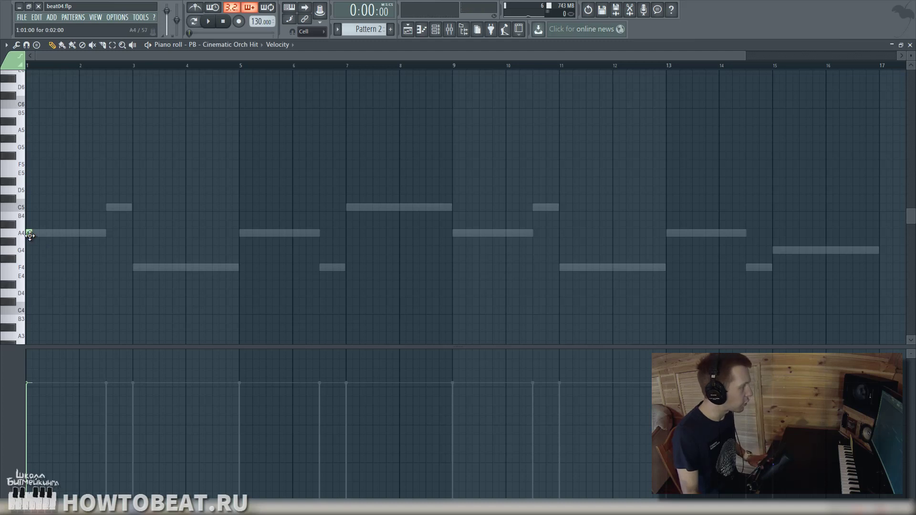
{"action": "mouse_move", "coordinate": [32, 234]}
{"action": "left_mouse_down"}
{"action": "mouse_move", "coordinate": [99, 244]}
{"action": "mouse_move", "coordinate": [80, 242]}
{"action": "left_mouse_up"}
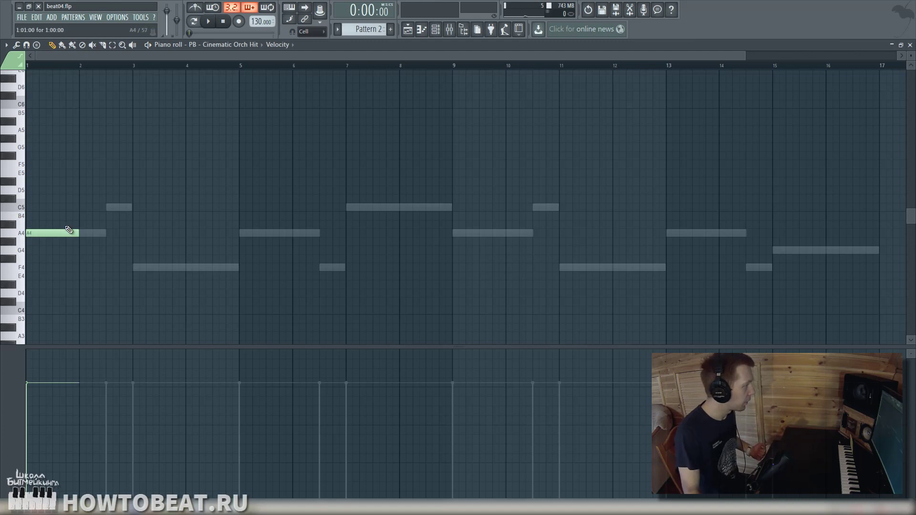
{"action": "mouse_move", "coordinate": [50, 210]}
{"action": "left_mouse_down"}
{"action": "mouse_move", "coordinate": [31, 209]}
{"action": "mouse_move", "coordinate": [46, 210]}
{"action": "mouse_move", "coordinate": [43, 190]}
{"action": "mouse_move", "coordinate": [42, 210]}
{"action": "left_mouse_up"}
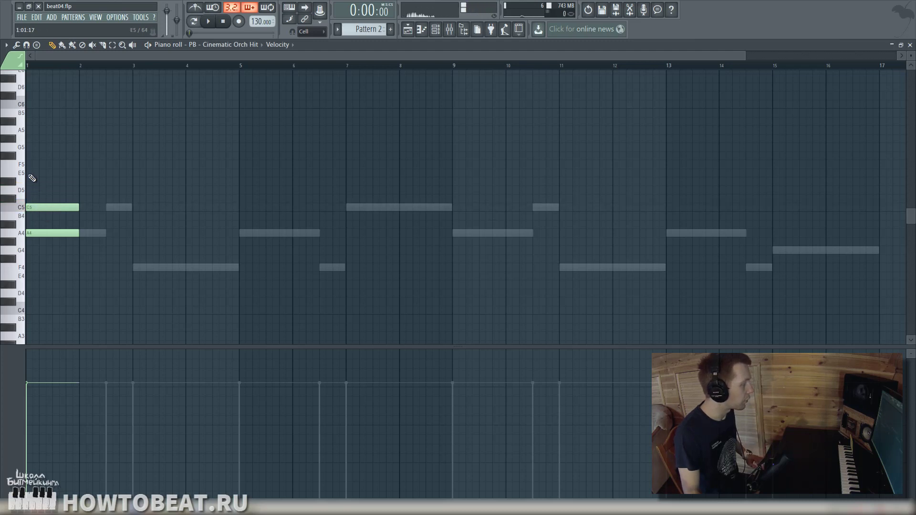
{"action": "left_click", "coordinate": [52, 173]}
{"action": "key", "text": "space"}
{"action": "key", "text": "space"}
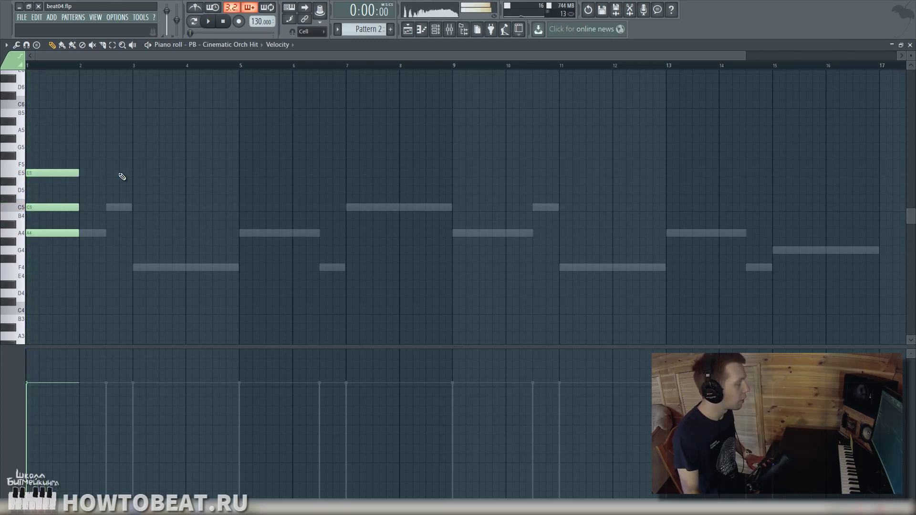
- Move the chord's C5 note up an octave to C6 and play the beat with the new voicing
{"action": "left_click_drag", "start_coordinate": [124, 146], "coordinate": [67, 245]}
{"action": "left_click", "coordinate": [80, 247], "text": "ctrl"}
{"action": "left_click_drag", "start_coordinate": [128, 187], "coordinate": [51, 222]}
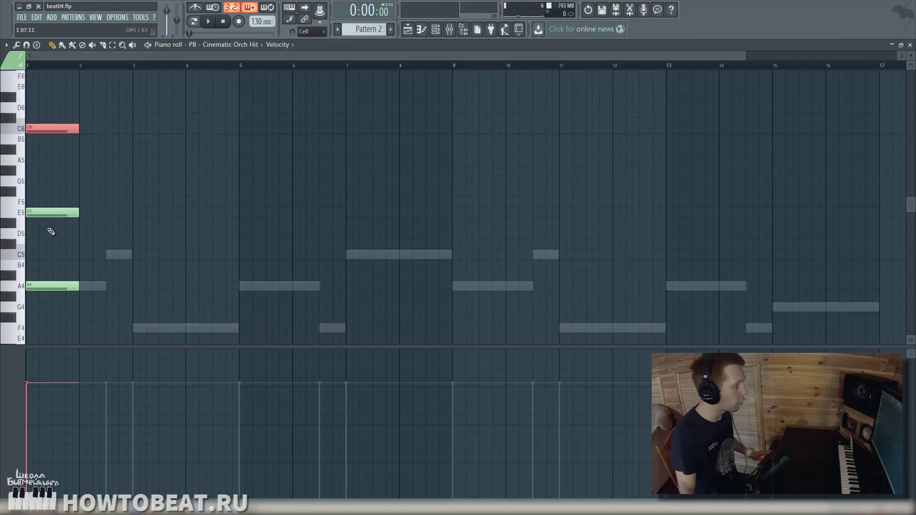
{"action": "left_click", "coordinate": [185, 185], "text": "ctrl"}
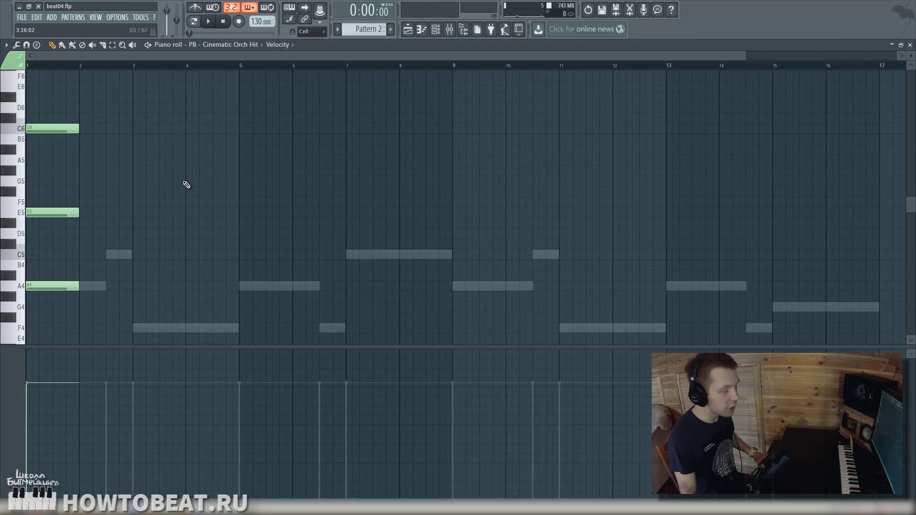
{"action": "key", "text": "space"}
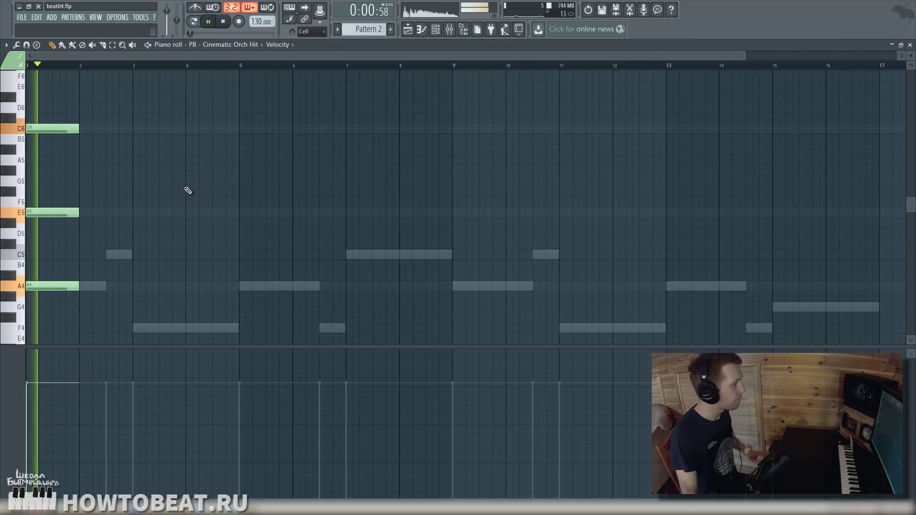
- Shorten all three chord notes to one beat (0:04:00) and copy the chord to bar 3
{"action": "key", "text": "ctrl+a"}
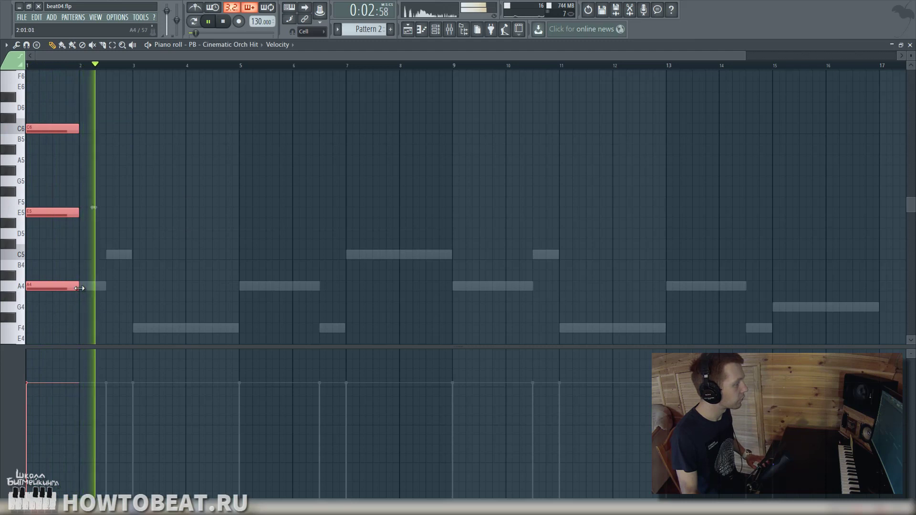
{"action": "left_click_drag", "start_coordinate": [78, 286], "coordinate": [140, 287]}
{"action": "key", "text": "space"}
{"action": "left_click", "coordinate": [168, 284]}
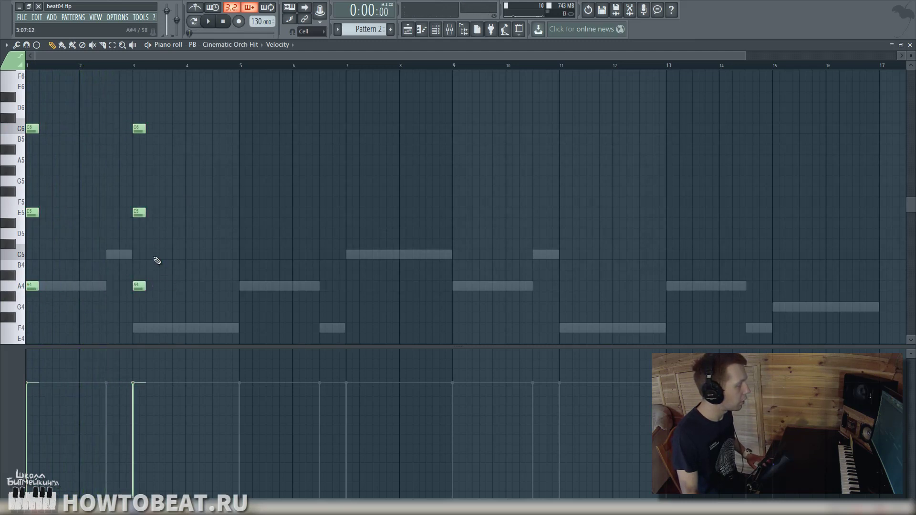
{"action": "scroll", "coordinate": [143, 220], "scroll_direction": "down", "scroll_amount": 3}
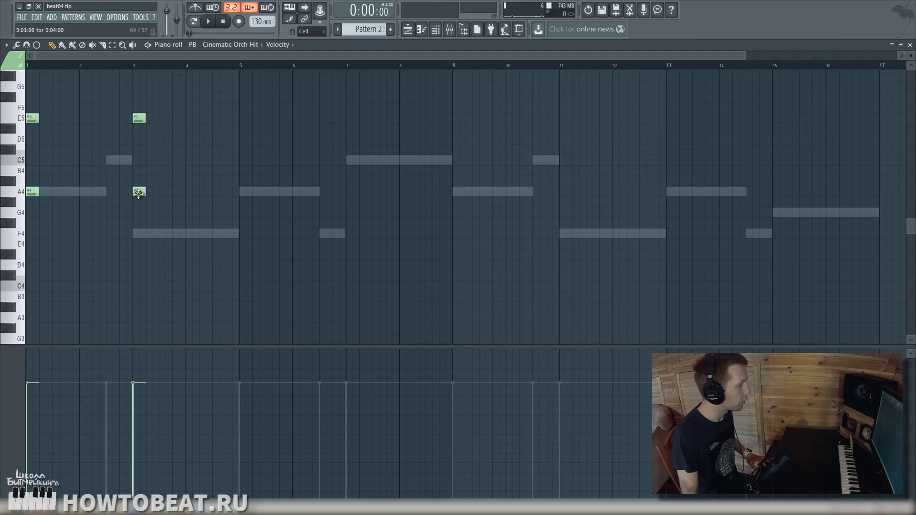
- Lower the A4 note of the bar 3 chord to F4 and play the pattern to hear it
{"action": "left_click_drag", "start_coordinate": [139, 194], "coordinate": [139, 234]}
{"action": "scroll", "coordinate": [149, 216], "scroll_direction": "up", "scroll_amount": 2}
{"action": "key", "text": "space"}
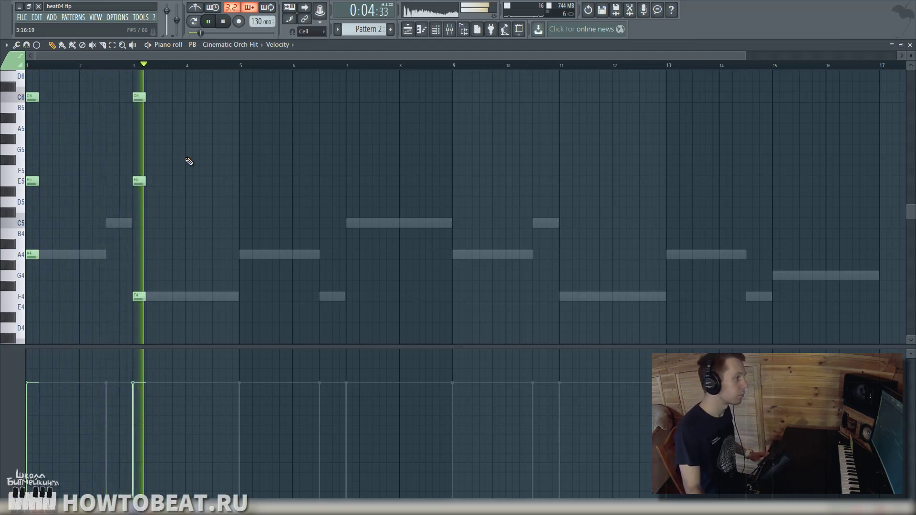
{"action": "key", "text": "space"}
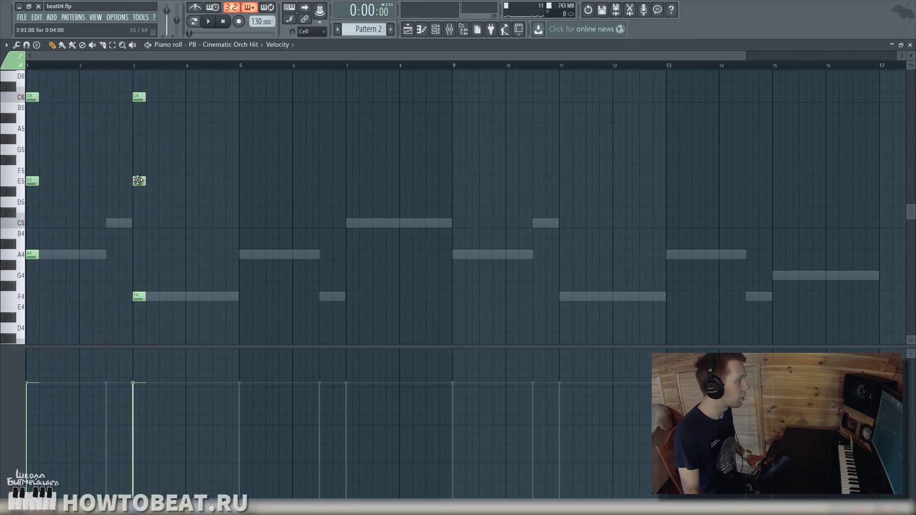
- Try voicing the bar 3 chord as F4, A4 and E5, play it, and restore the F4, E5 and C6 voicing
{"action": "left_click_drag", "start_coordinate": [138, 181], "coordinate": [138, 254]}
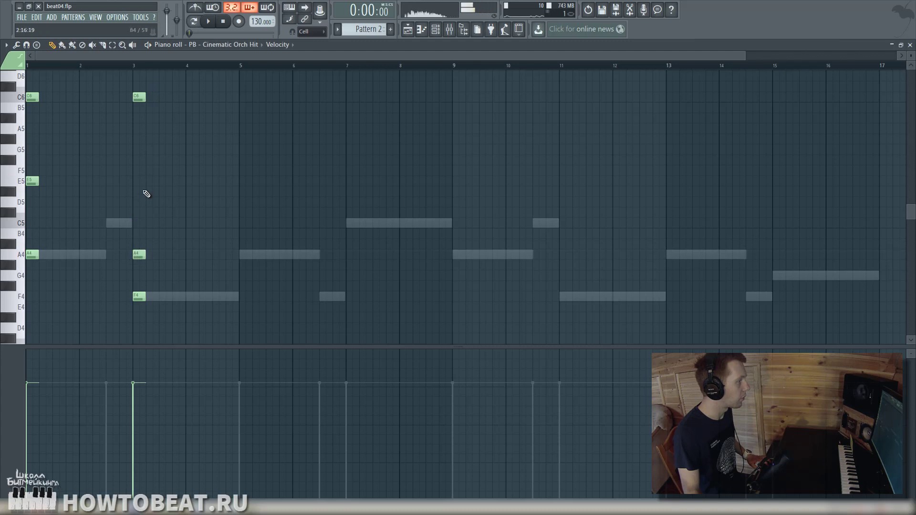
{"action": "left_click_drag", "start_coordinate": [140, 99], "coordinate": [137, 187]}
{"action": "key", "text": "space"}
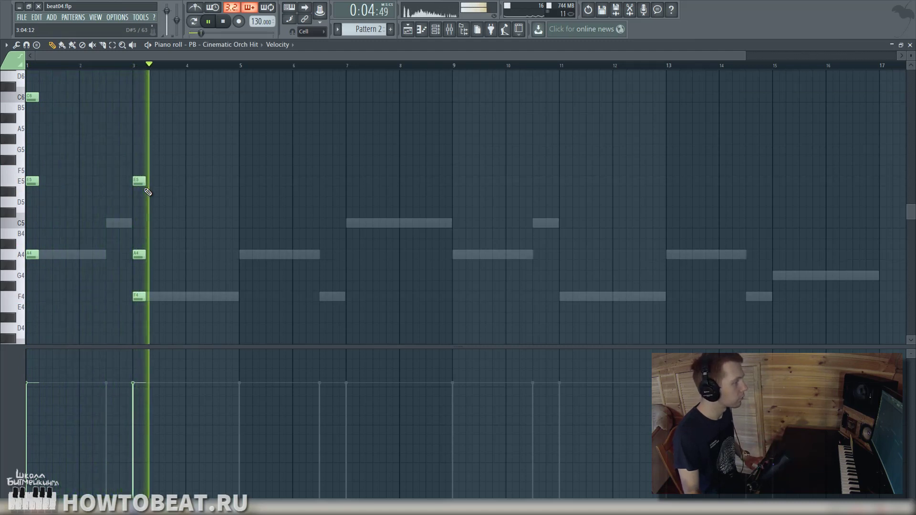
{"action": "key", "text": "space"}
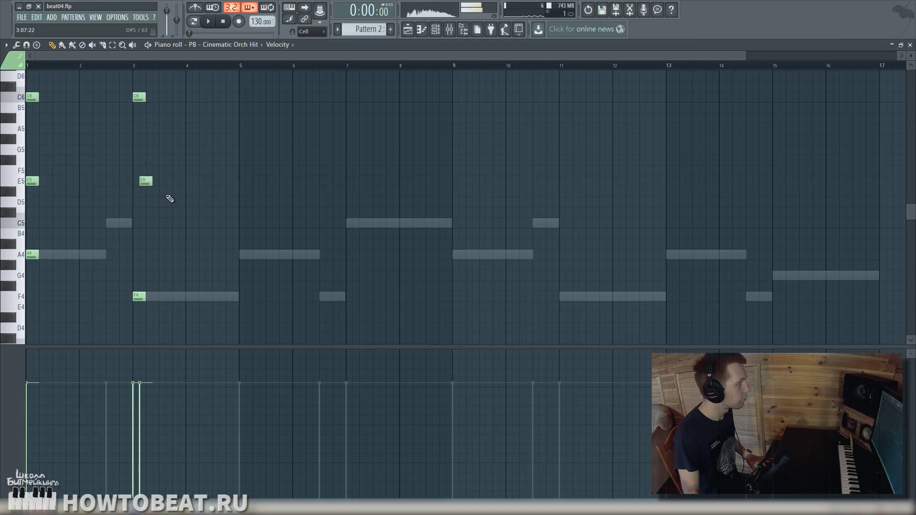
{"action": "left_click_drag", "start_coordinate": [146, 181], "coordinate": [139, 180]}
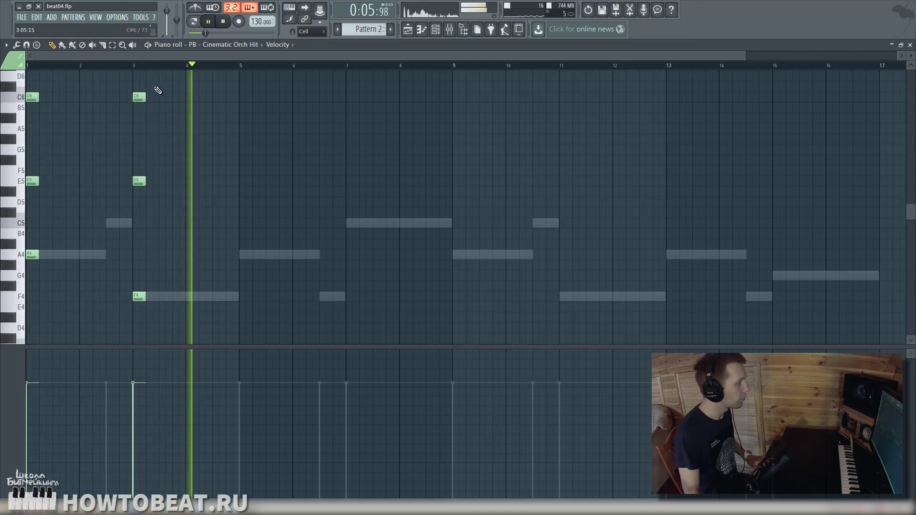
- Copy the bar 1 chord to bar 5 and build a one-beat chord of C5, A5 and C6 at bar 7
{"action": "left_click_drag", "start_coordinate": [76, 82], "coordinate": [30, 253]}
{"action": "key", "text": "space"}
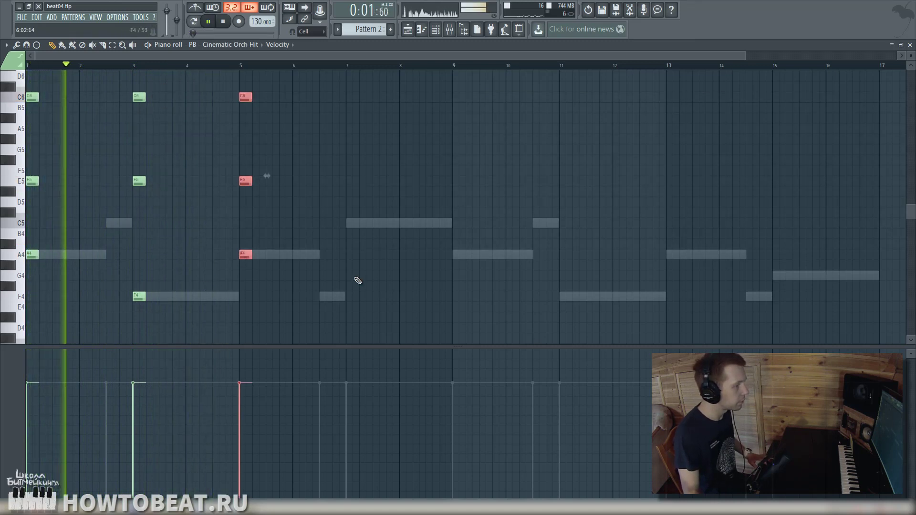
{"action": "left_click", "coordinate": [348, 224]}
{"action": "scroll", "coordinate": [362, 257], "scroll_direction": "up", "scroll_amount": 4}
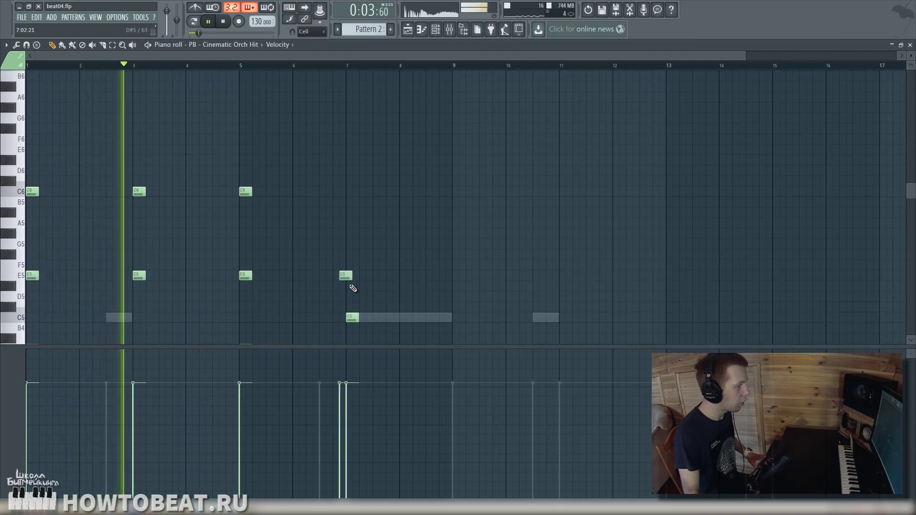
{"action": "left_click", "coordinate": [348, 275]}
{"action": "left_click", "coordinate": [351, 191]}
{"action": "scroll", "coordinate": [347, 282], "scroll_direction": "down", "scroll_amount": 4}
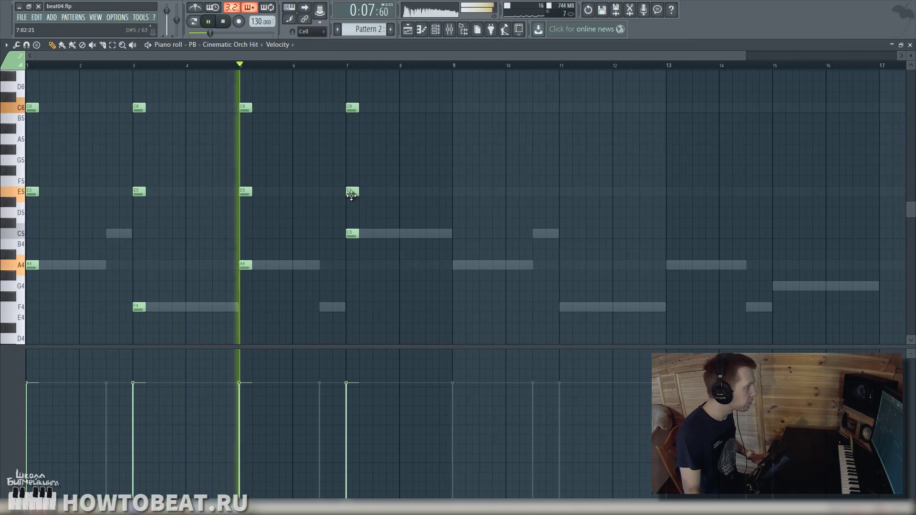
{"action": "left_click_drag", "start_coordinate": [350, 191], "coordinate": [353, 139]}
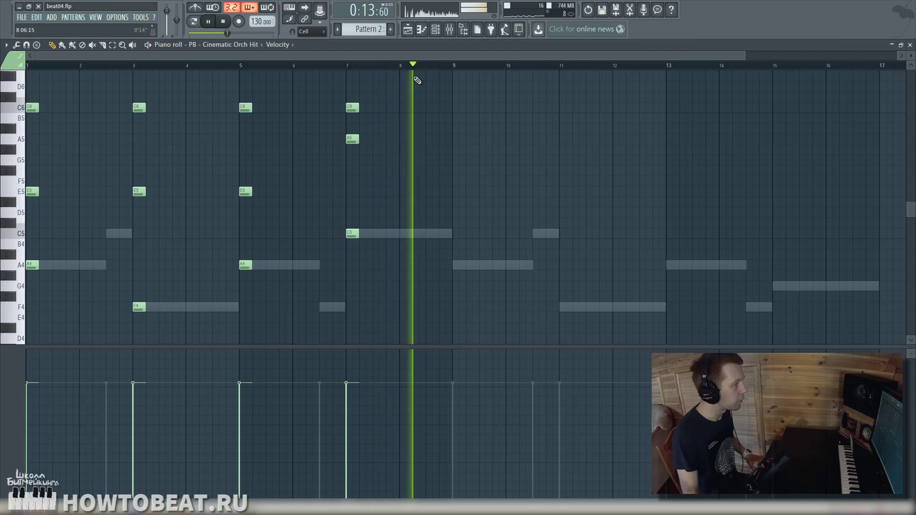
- Duplicate all the chords from bar 9 onward and voice the final chord at bar 15 as G4, E5 and B5
{"action": "key", "text": "space"}
{"action": "key", "text": "ctrl+a"}
{"action": "left_click_drag", "start_coordinate": [31, 265], "coordinate": [451, 233]}
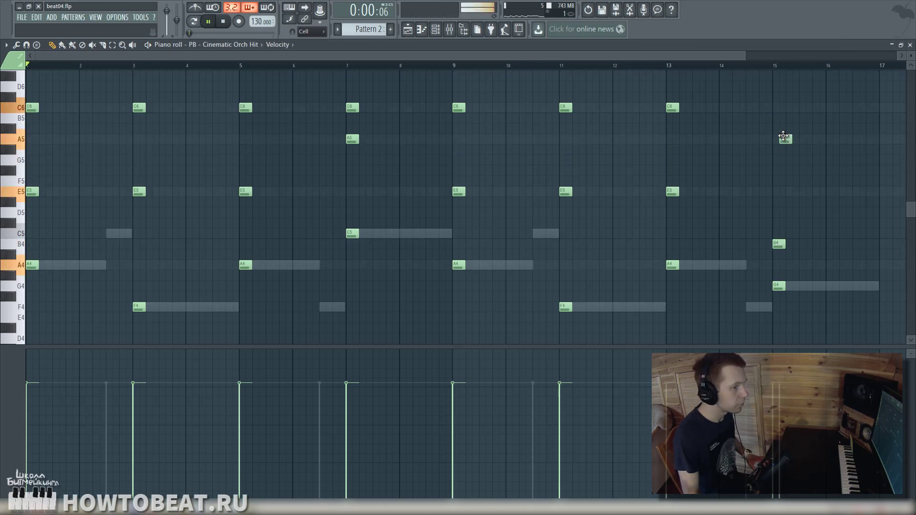
{"action": "left_click_drag", "start_coordinate": [783, 136], "coordinate": [777, 189]}
{"action": "left_click", "coordinate": [781, 242]}
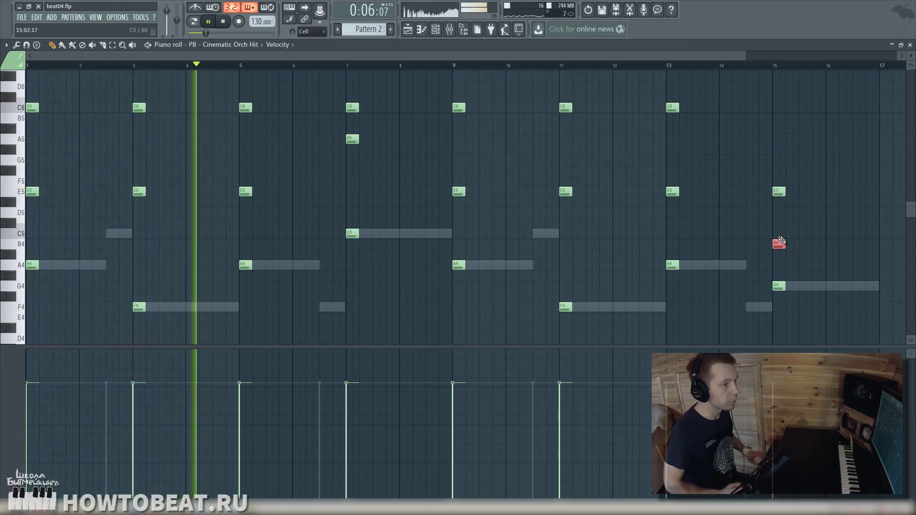
{"action": "key", "text": "ctrl+Up"}
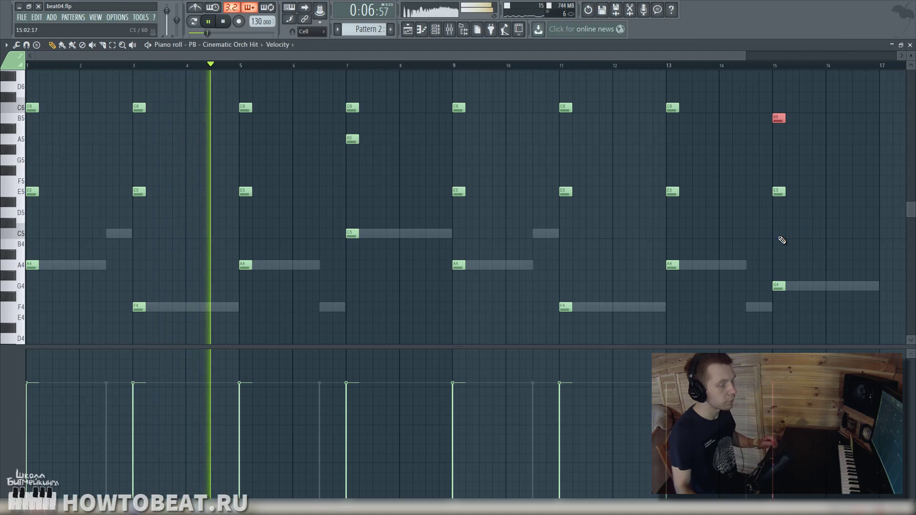
{"action": "left_click", "coordinate": [553, 264], "text": "ctrl"}
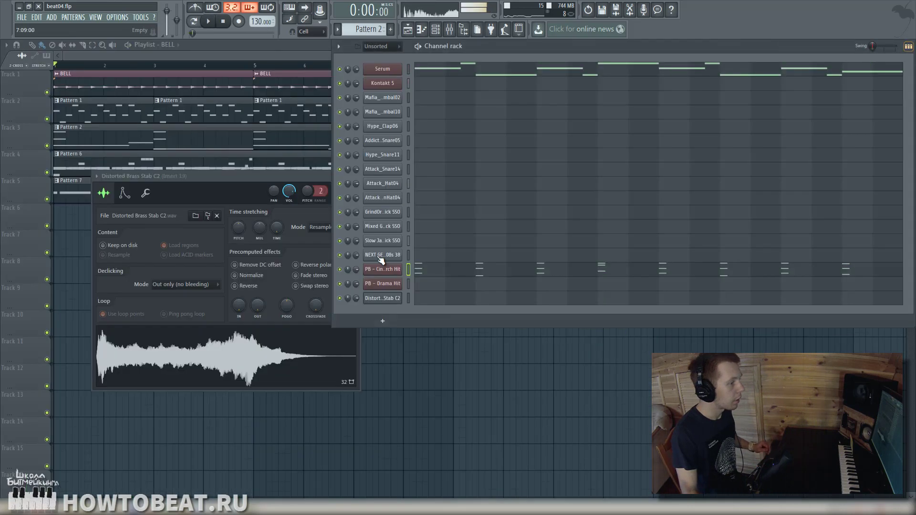
- In the PB - Drama Hit piano roll, draw one-bar octaves: A4/A5 at bars 1, 5 and 9, F4/F5 at 3 and 11, C5/C6 at 7
{"action": "right_click", "coordinate": [388, 285]}
{"action": "left_click", "coordinate": [411, 284]}
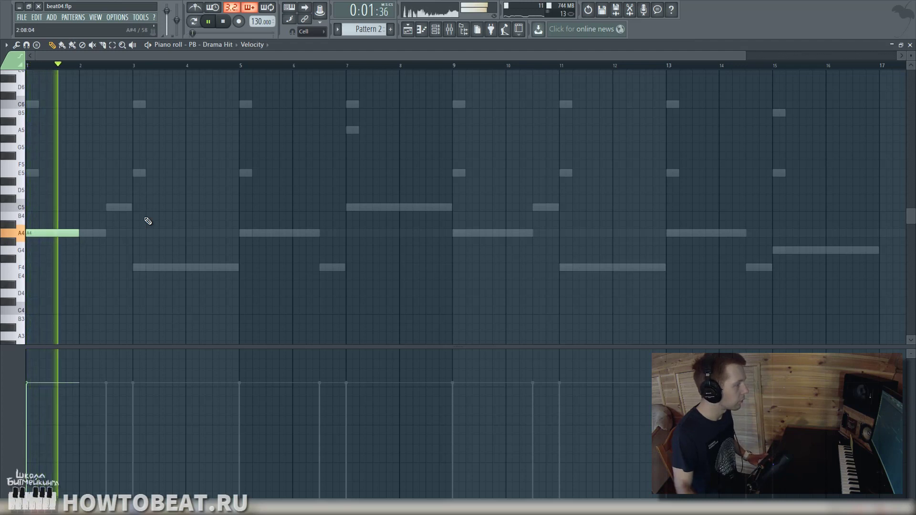
{"action": "key", "text": "space"}
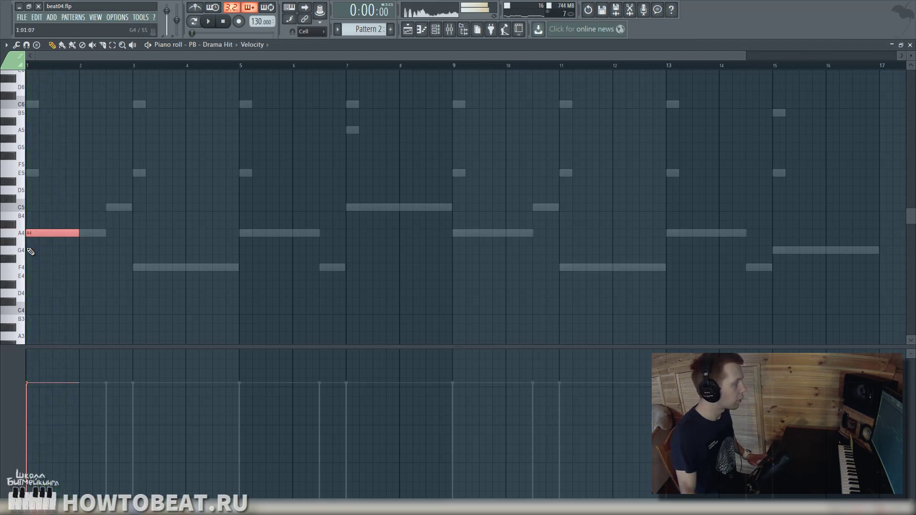
{"action": "left_click", "coordinate": [48, 231]}
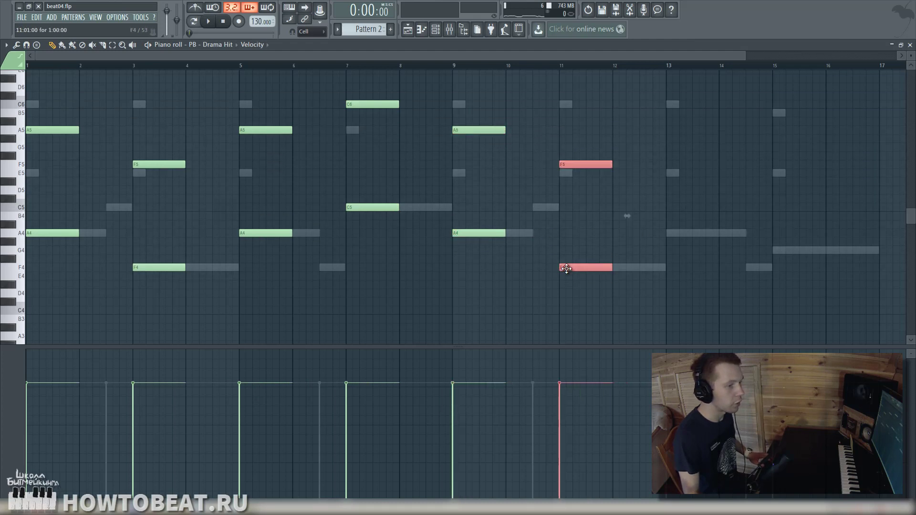
- Add one-bar Drama Hit octaves A4/A5 at bar 13 and G4/G5 at bar 15, play the pattern and close the piano roll
{"action": "left_click_drag", "start_coordinate": [710, 197], "coordinate": [677, 221]}
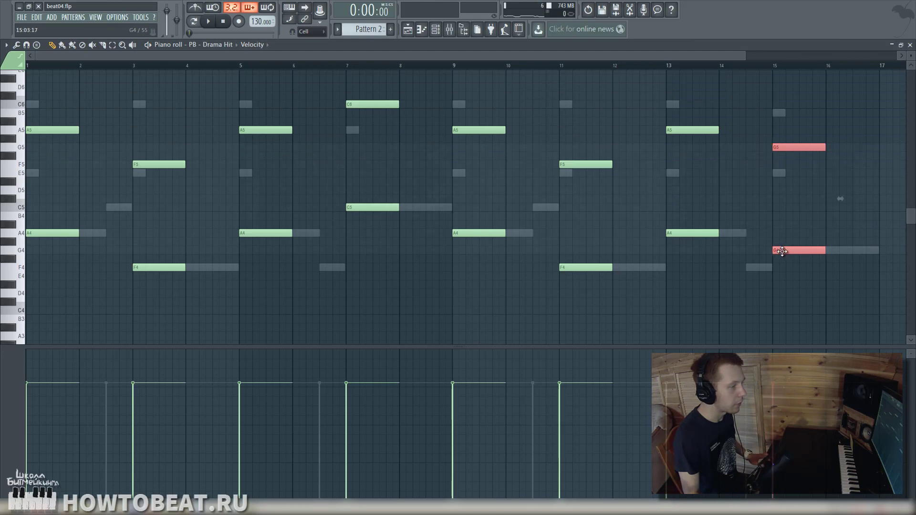
{"action": "scroll", "coordinate": [804, 212], "scroll_direction": "up", "scroll_amount": 1}
{"action": "left_click", "coordinate": [790, 215], "text": "ctrl"}
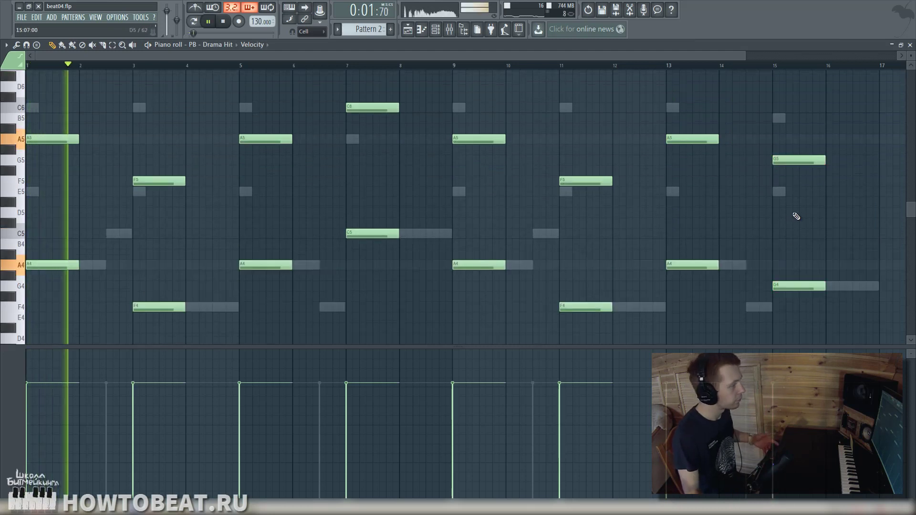
{"action": "left_click", "coordinate": [909, 44]}
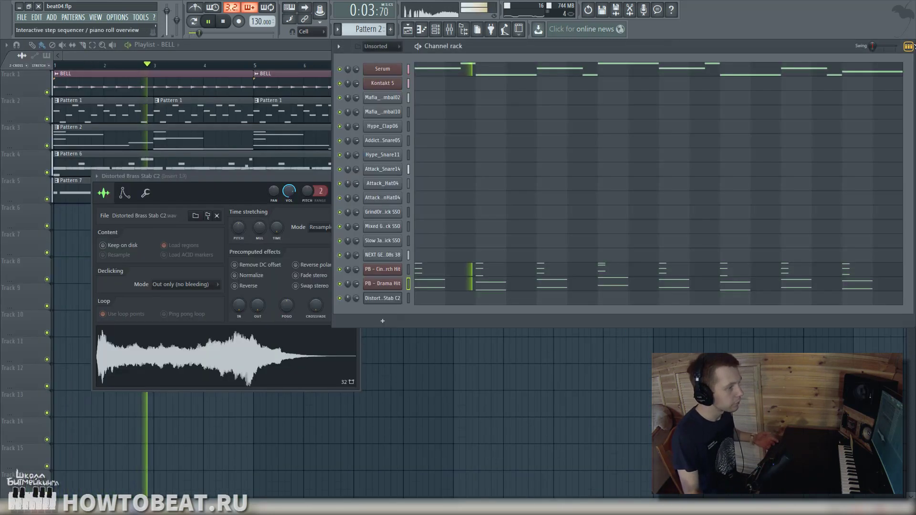
{"action": "left_click", "coordinate": [456, 286]}
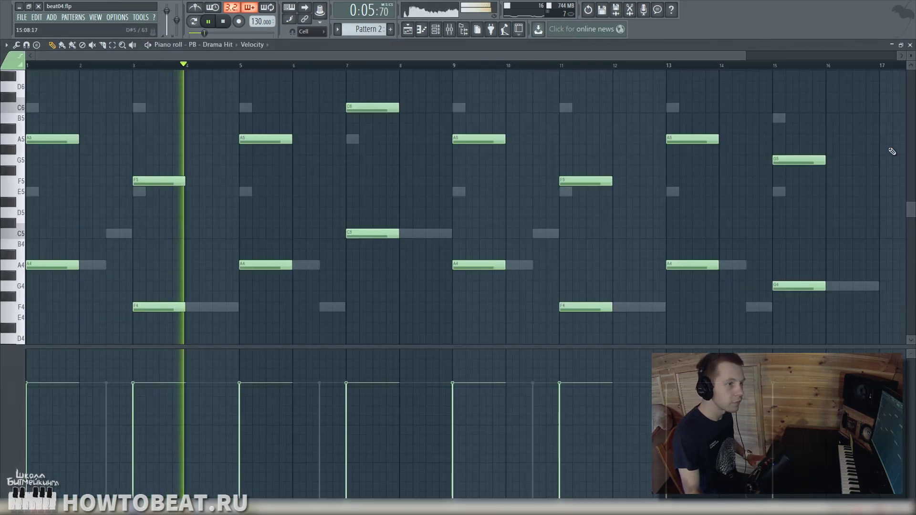
{"action": "left_click", "coordinate": [909, 45]}
- In the Distorted Brass Stab C2 piano roll, draw short root notes under the chords every two bars, starting with A4 at bar 1
{"action": "right_click", "coordinate": [420, 295]}
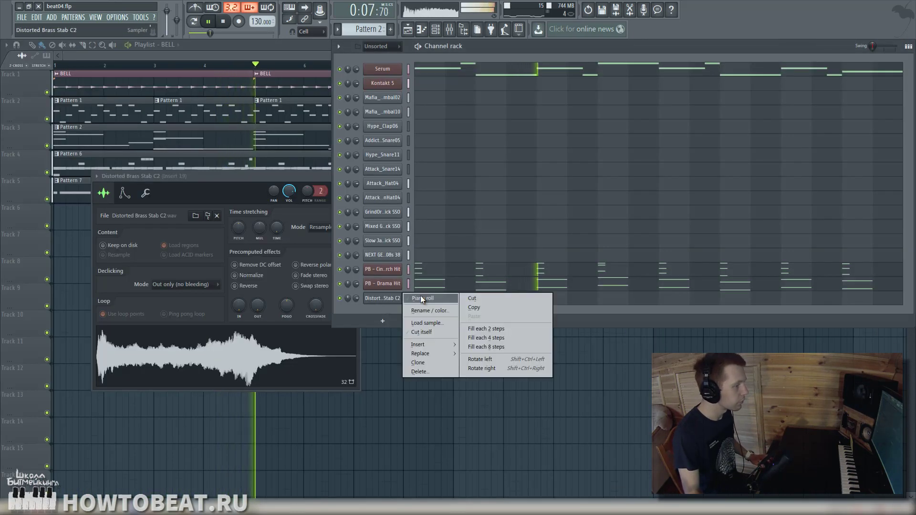
{"action": "left_click", "coordinate": [422, 301]}
{"action": "key", "text": "space"}
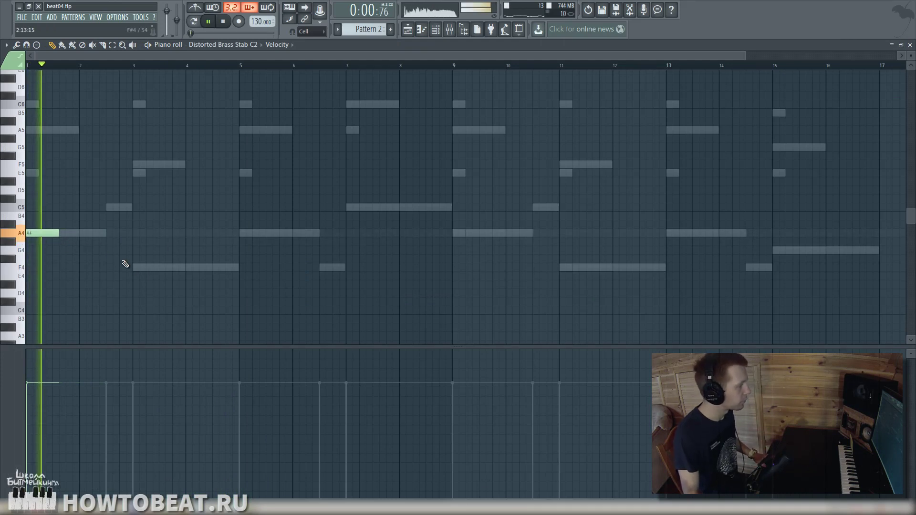
{"action": "key", "text": "space"}
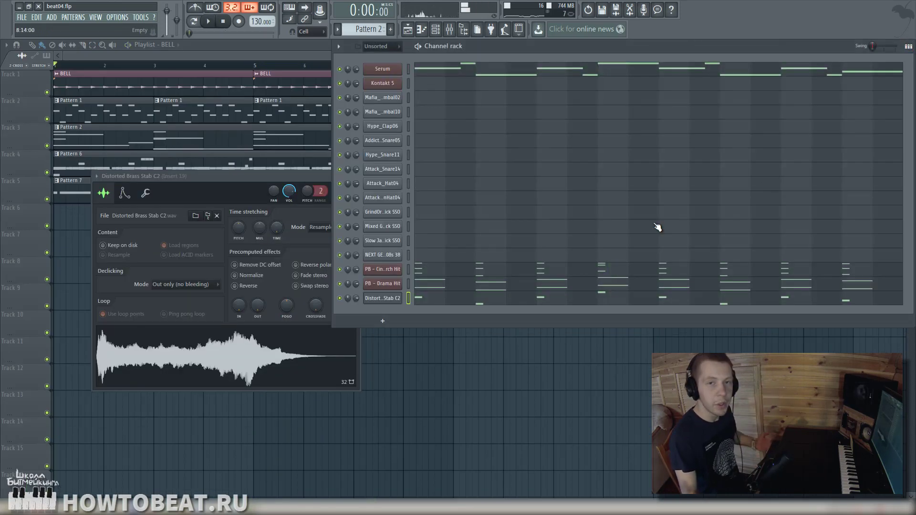
- In the PB - Cinematic Orch Hit piano roll, copy the bar 1 chord to 2:09:00 and shorten the copy to 0:02:00
{"action": "left_click", "coordinate": [456, 275]}
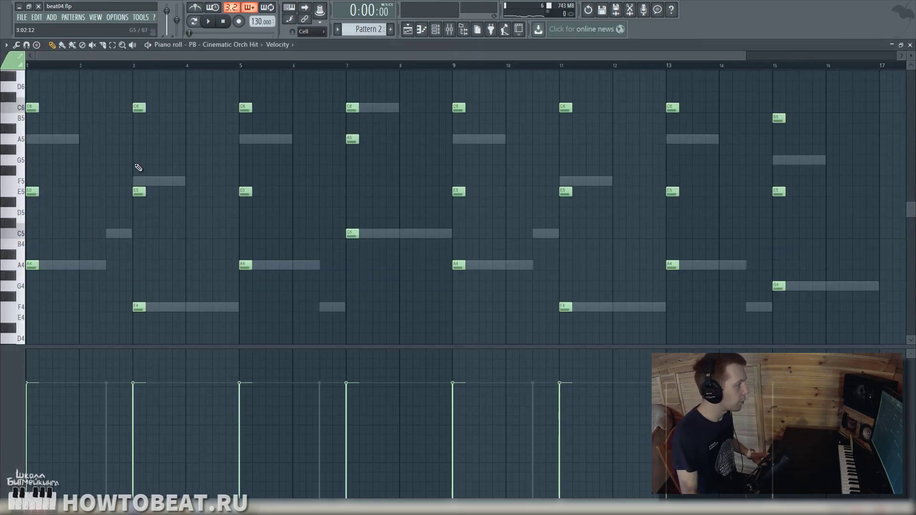
{"action": "left_click_drag", "start_coordinate": [61, 82], "coordinate": [28, 280]}
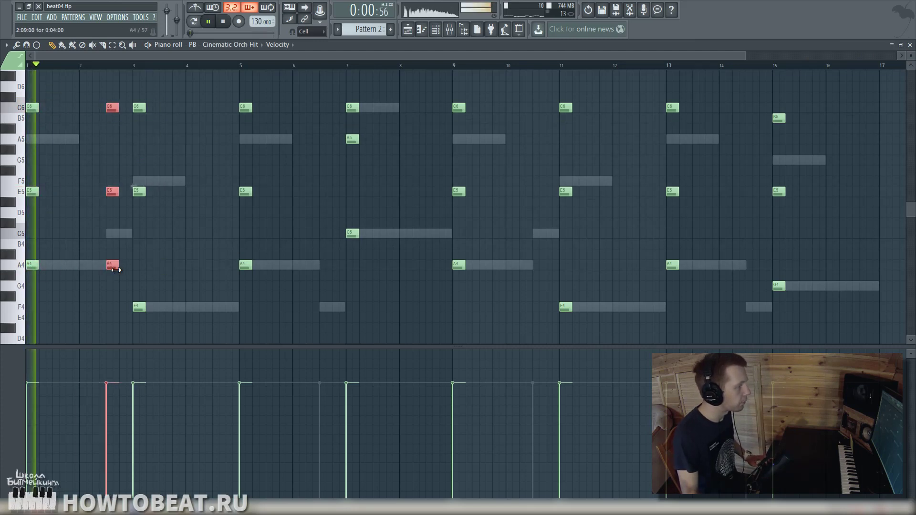
{"action": "left_click_drag", "start_coordinate": [117, 266], "coordinate": [110, 275]}
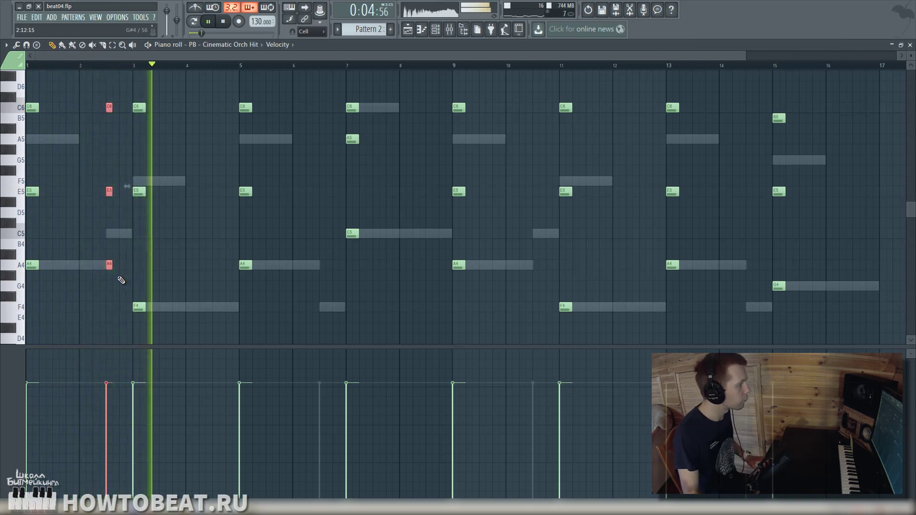
{"action": "left_click", "coordinate": [210, 264], "text": "ctrl"}
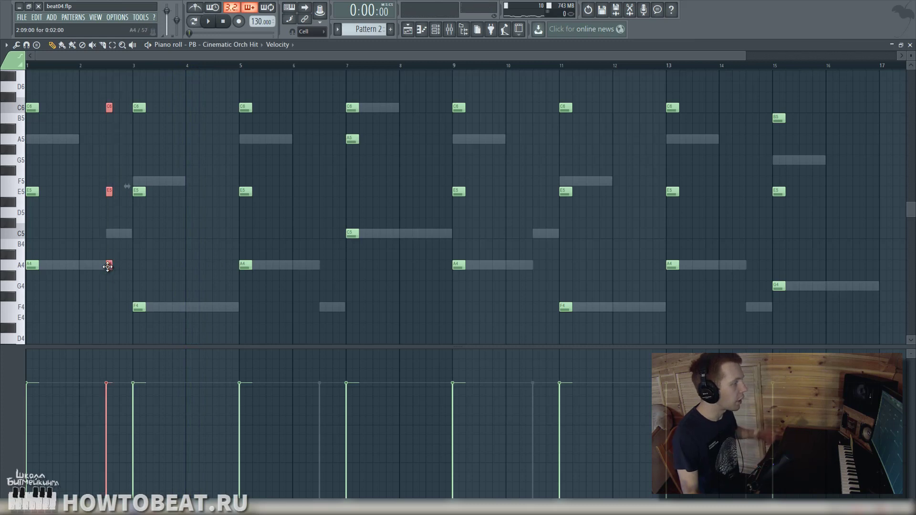
- Lower the velocity of the short chord in bar 2 below that of the main hits and play the pattern
{"action": "scroll", "coordinate": [102, 185], "scroll_direction": "up", "scroll_amount": 5}
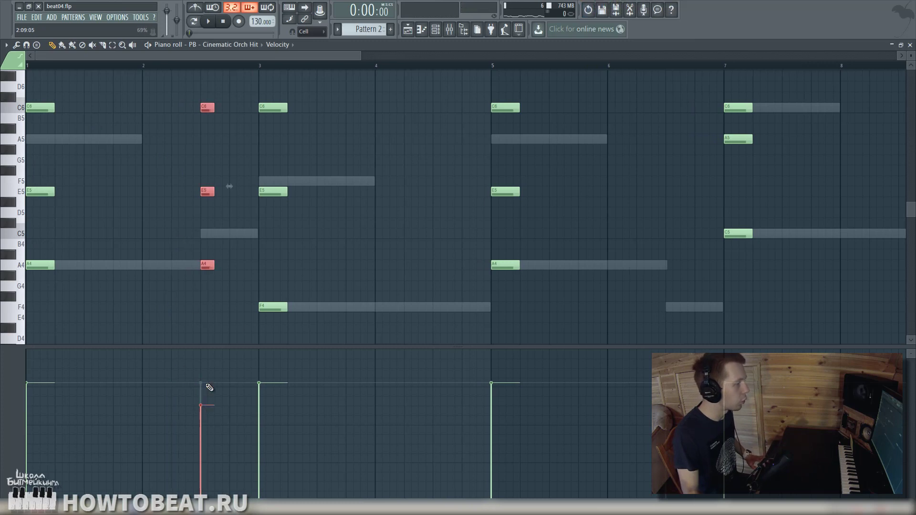
{"action": "scroll", "coordinate": [235, 305], "scroll_direction": "down", "scroll_amount": 5}
{"action": "key", "text": "space"}
- Copy the short chord to the last beat of bar 4 with its E5 raised to A5, and to the middle of bar 6
{"action": "scroll", "coordinate": [86, 257], "scroll_direction": "up", "scroll_amount": 3}
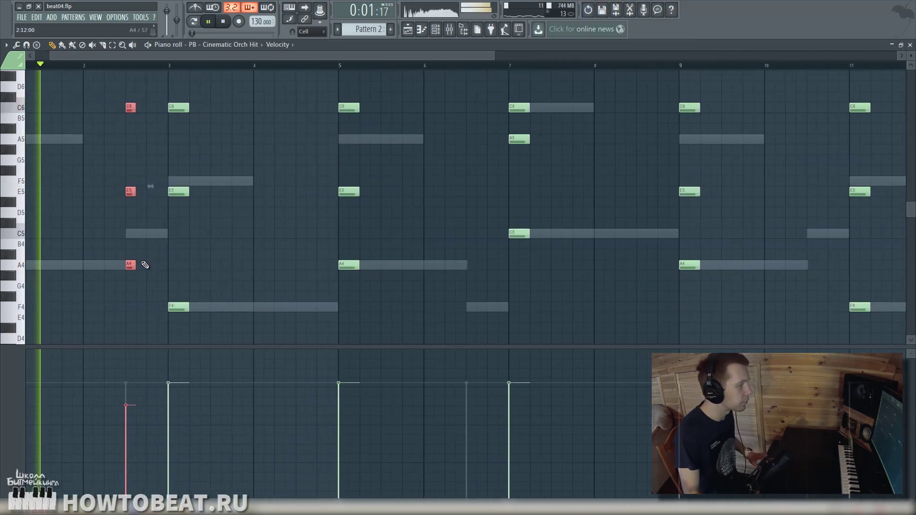
{"action": "left_click_drag", "start_coordinate": [133, 265], "coordinate": [325, 265]}
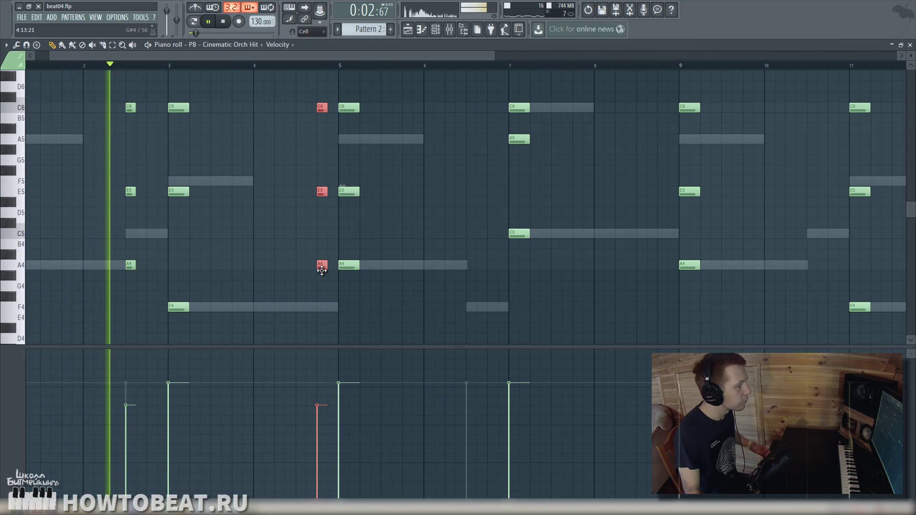
{"action": "left_click", "coordinate": [279, 287]}
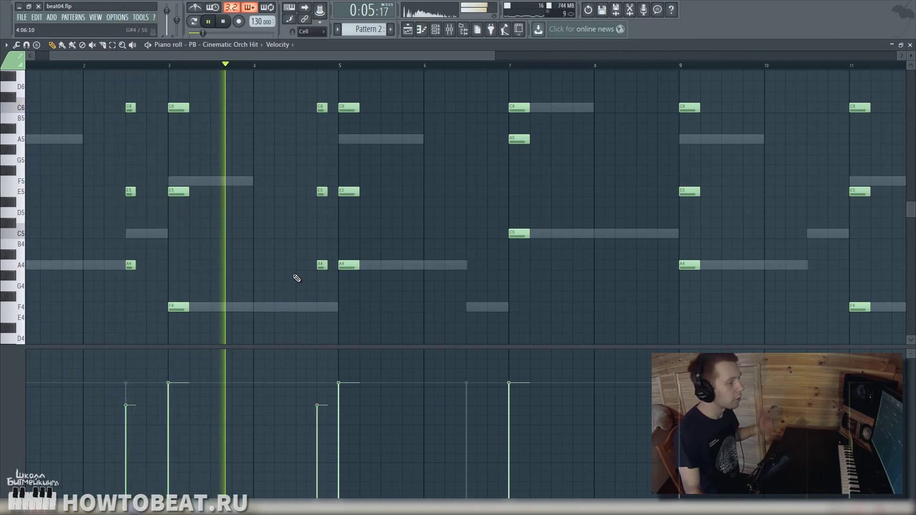
{"action": "left_click_drag", "start_coordinate": [327, 92], "coordinate": [322, 265]}
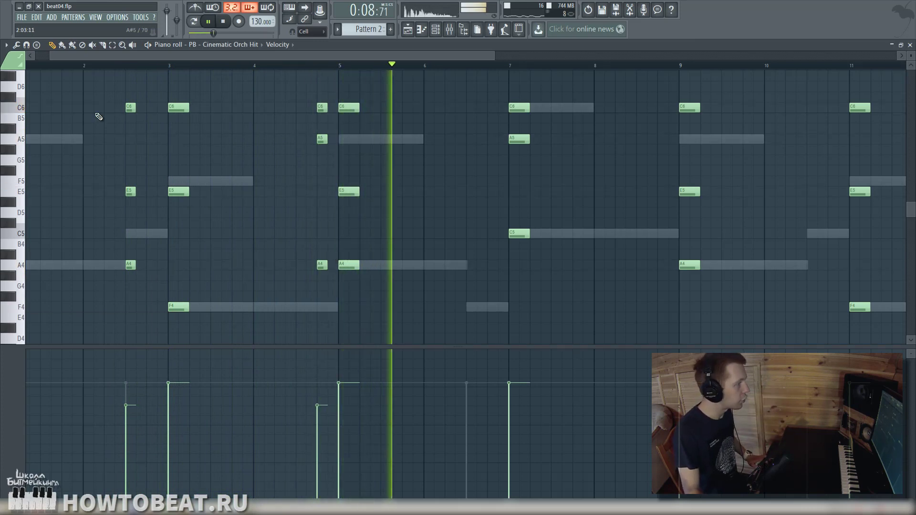
{"action": "left_click_drag", "start_coordinate": [104, 91], "coordinate": [471, 274]}
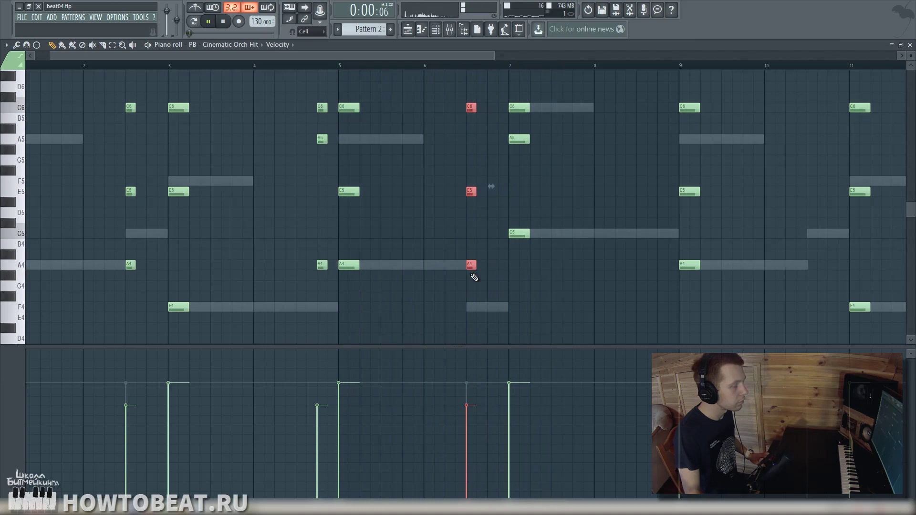
{"action": "scroll", "coordinate": [494, 268], "scroll_direction": "down", "scroll_amount": 2}
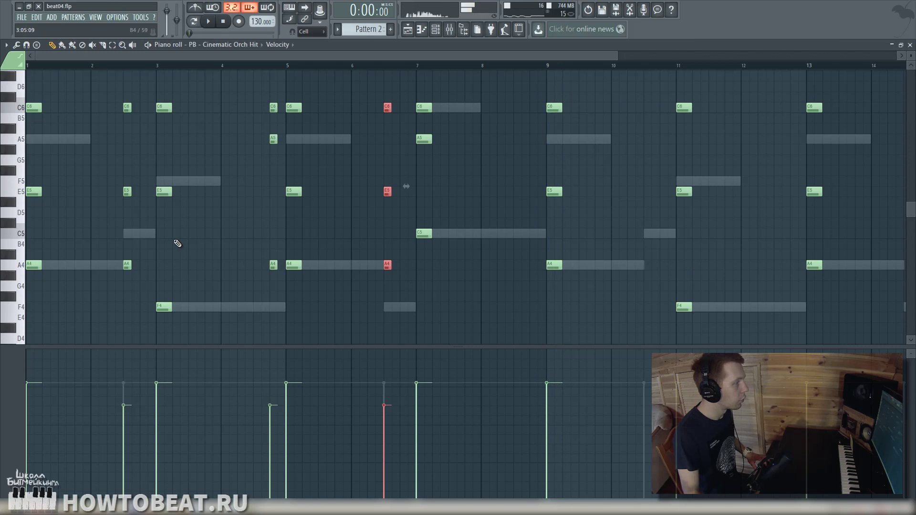
- Copy the short quieter chords to the middle of bar 10, the last beat of bar 12 and the middle of bar 14
{"action": "scroll", "coordinate": [178, 244], "scroll_direction": "down", "scroll_amount": 2}
{"action": "left_click_drag", "start_coordinate": [86, 82], "coordinate": [101, 299]}
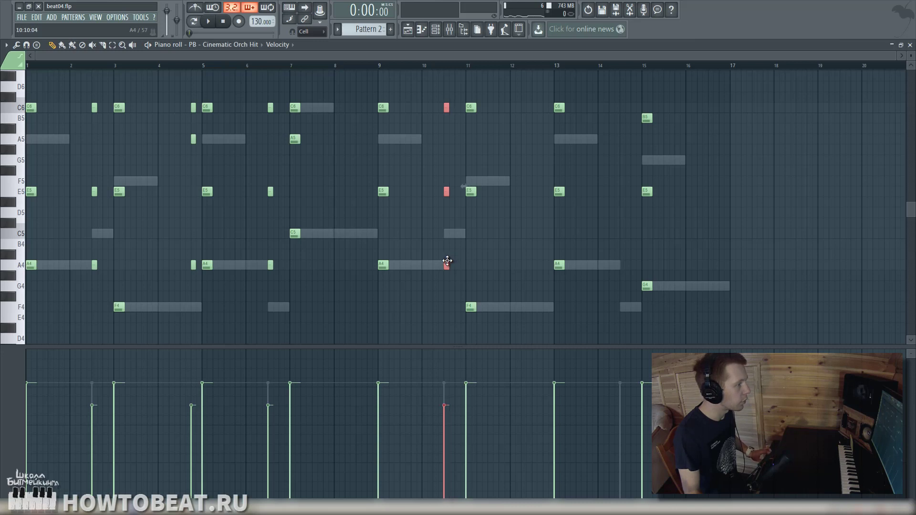
{"action": "key", "text": "space"}
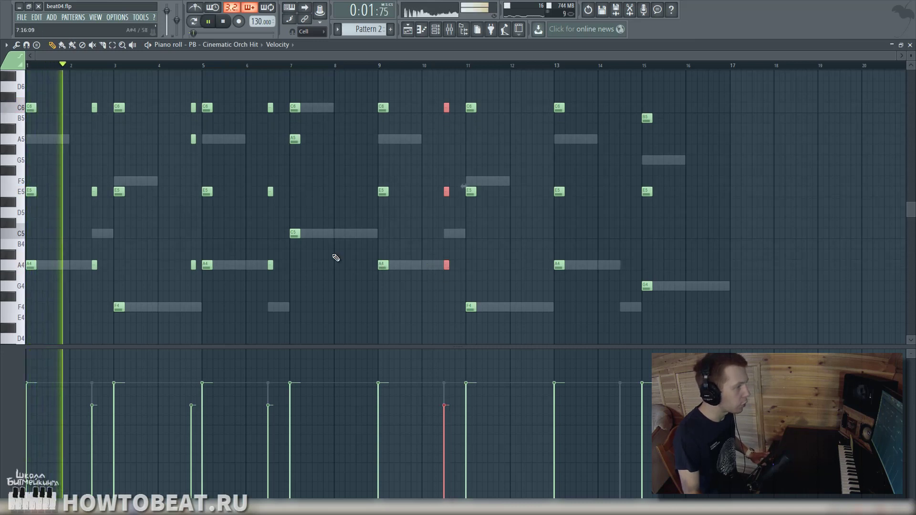
{"action": "left_click_drag", "start_coordinate": [165, 73], "coordinate": [178, 210]}
{"action": "left_click_drag", "start_coordinate": [167, 93], "coordinate": [544, 263]}
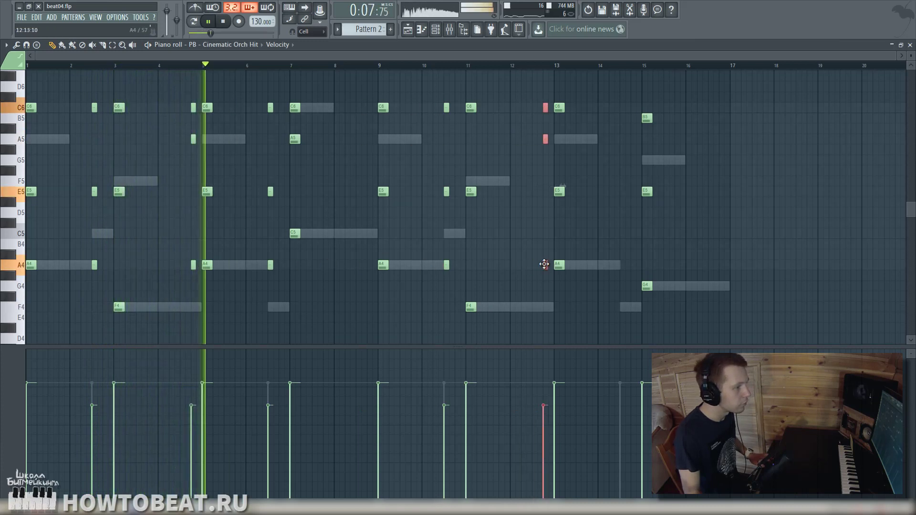
{"action": "left_click_drag", "start_coordinate": [433, 83], "coordinate": [460, 321], "text": "ctrl"}
{"action": "left_click_drag", "start_coordinate": [446, 264], "coordinate": [623, 267], "text": "shift"}
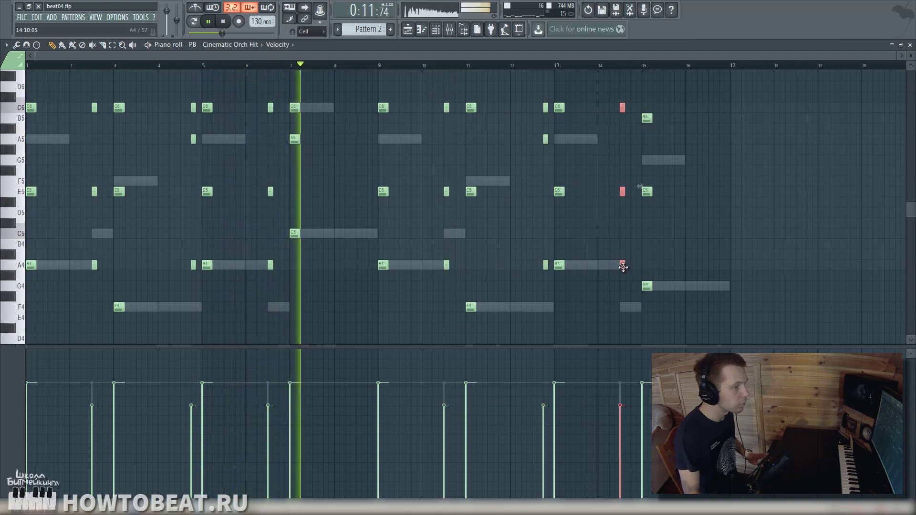
- Clear the note selection, return to the channel rack and listen to Pattern 2 with all the hits
{"action": "right_click", "coordinate": [753, 228], "text": "ctrl"}
{"action": "left_click", "coordinate": [857, 215], "text": "ctrl"}
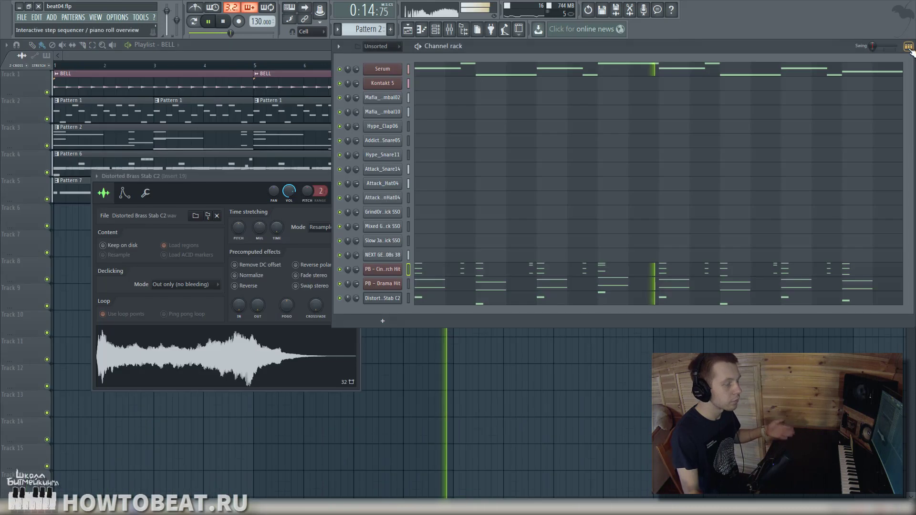
{"action": "left_click", "coordinate": [910, 45]}
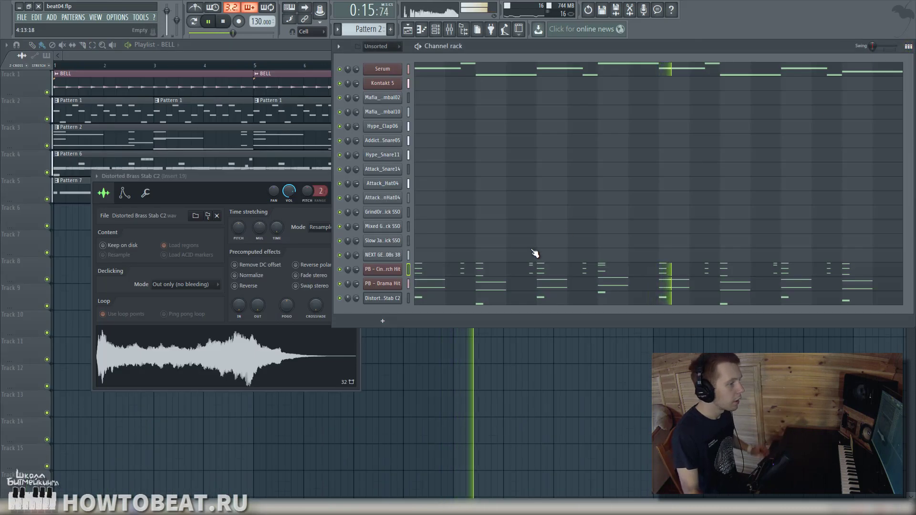
{"action": "key", "text": "space"}
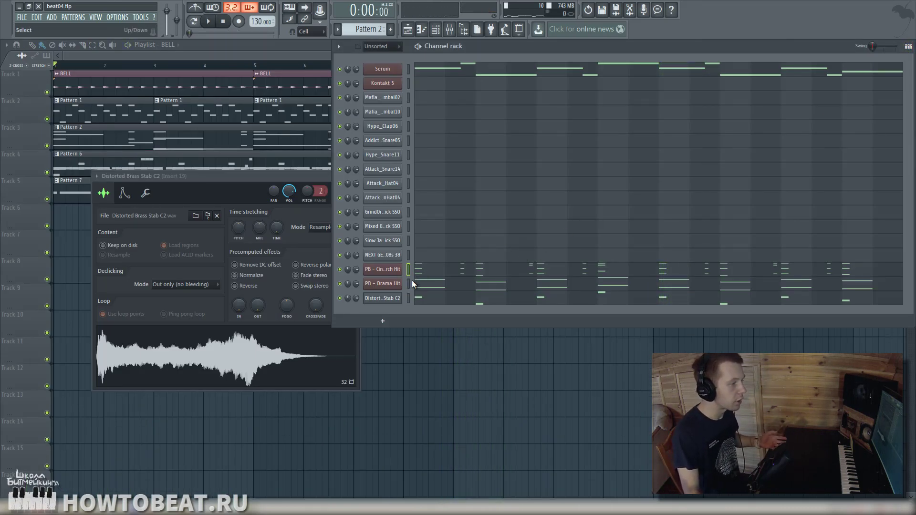
- In the mixer, pull the PB - Drama Hit and Distorted Brass Stab C2 faders fully down
{"action": "left_click", "coordinate": [449, 29]}
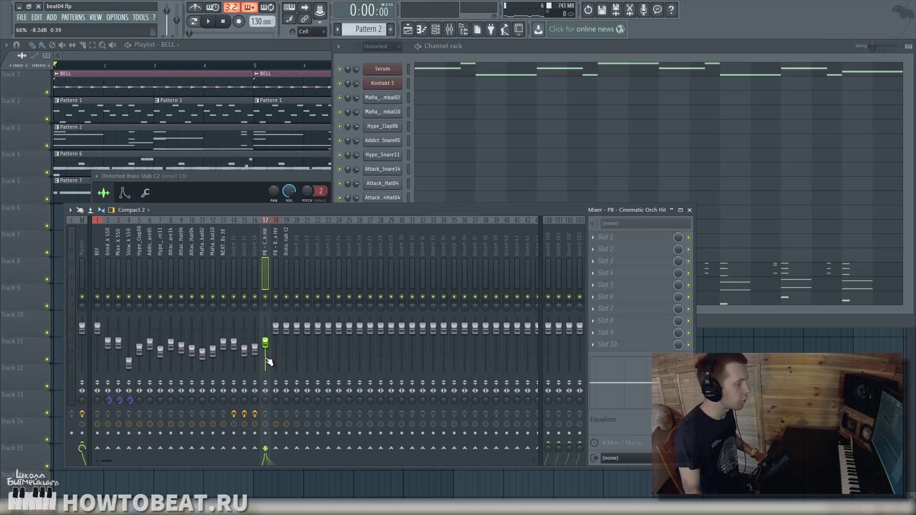
{"action": "left_click_drag", "start_coordinate": [278, 337], "coordinate": [290, 424]}
{"action": "key", "text": "space"}
{"action": "key", "text": "space"}
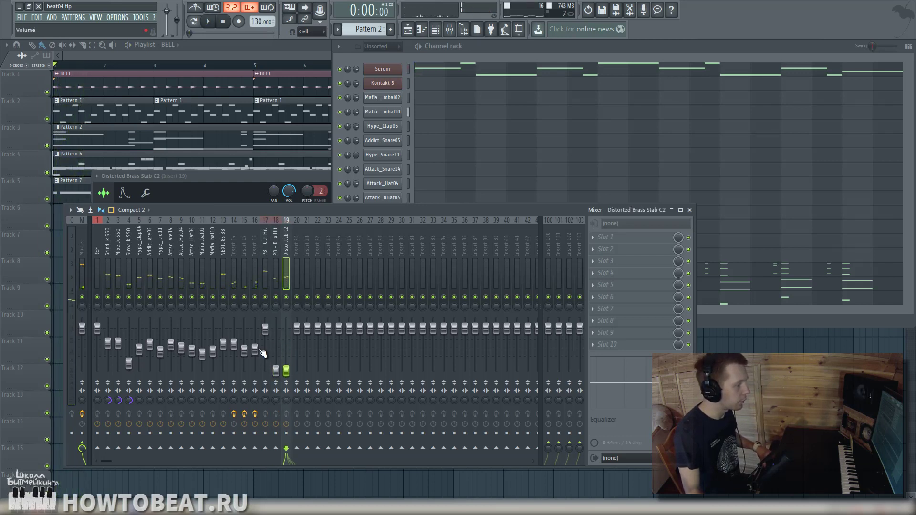
- Lower the PB - Cinematic Orch Hit mixer level to about 74% (-6.2 dB) while playing the pattern
{"action": "left_click_drag", "start_coordinate": [266, 335], "coordinate": [281, 359]}
{"action": "key", "text": "space"}
{"action": "key", "text": "space"}
{"action": "key", "text": "space"}
{"action": "key", "text": "space"}
{"action": "key", "text": "space"}
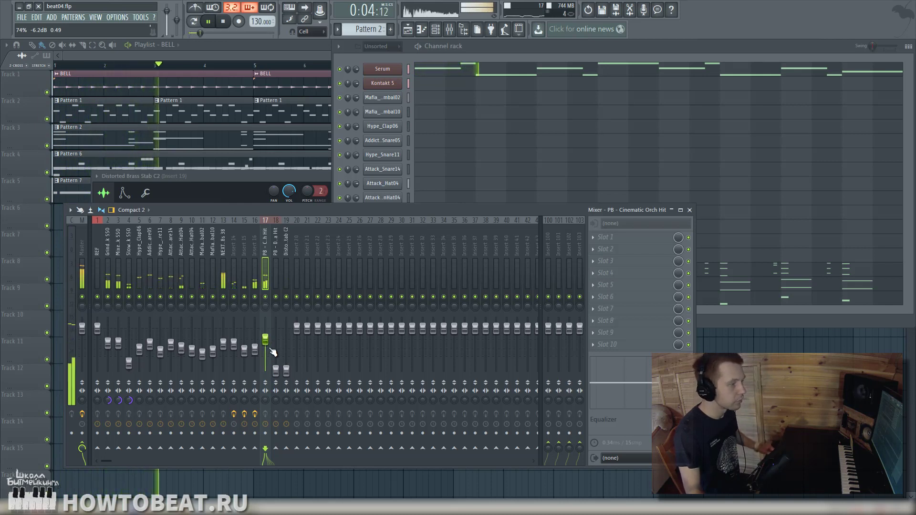
- Bring the PB - Drama Hit fader up to about 57% (-10.6 dB) and the Distorted Brass Stab C2 fader to a similar level
{"action": "left_click_drag", "start_coordinate": [267, 359], "coordinate": [276, 323]}
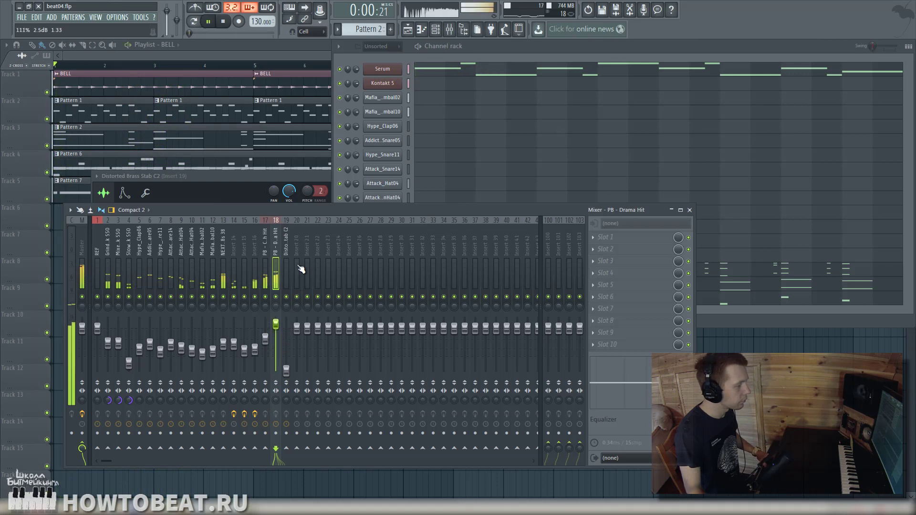
{"action": "key", "text": "space"}
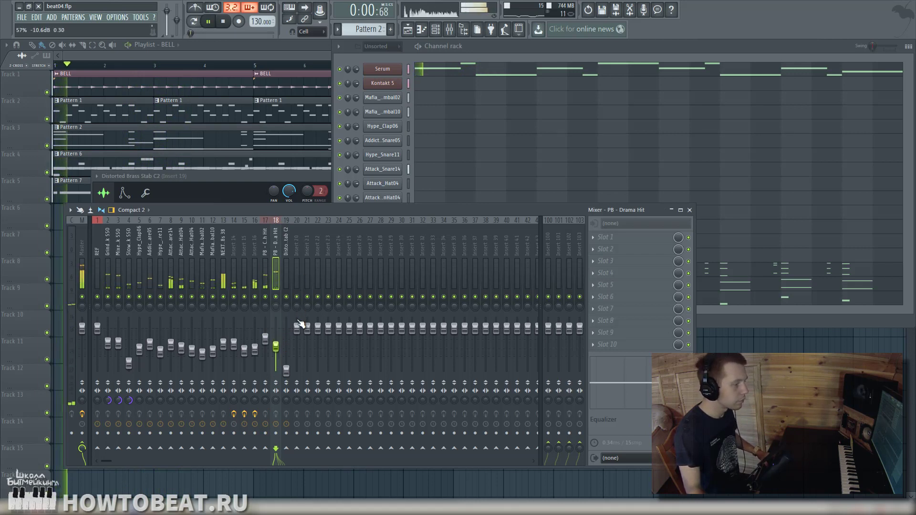
{"action": "left_click_drag", "start_coordinate": [286, 370], "coordinate": [287, 349]}
{"action": "key", "text": "space"}
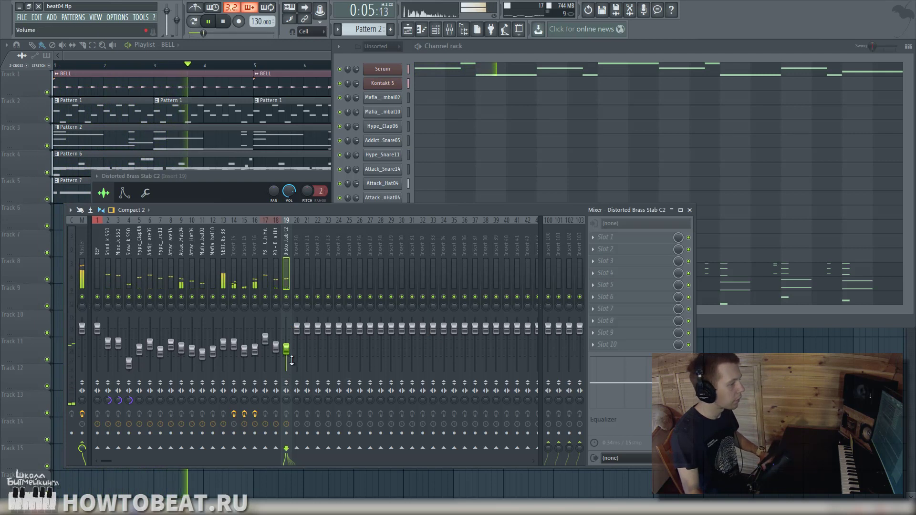
- Trim the PB - Cinematic Orch Hit level slightly and set Distorted Brass Stab C2 to about 53% (-11.8 dB) during playback
{"action": "left_click_drag", "start_coordinate": [267, 353], "coordinate": [286, 367]}
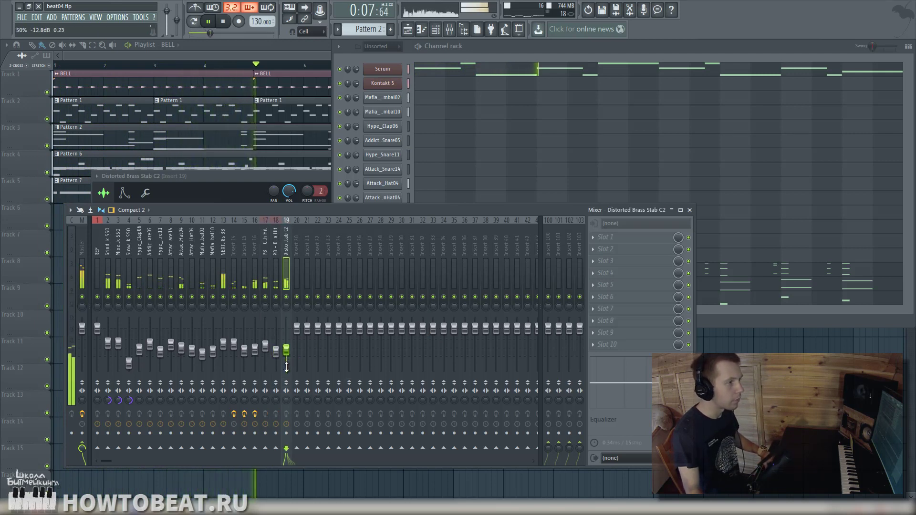
{"action": "left_click", "coordinate": [265, 345]}
{"action": "left_click_drag", "start_coordinate": [286, 349], "coordinate": [286, 345]}
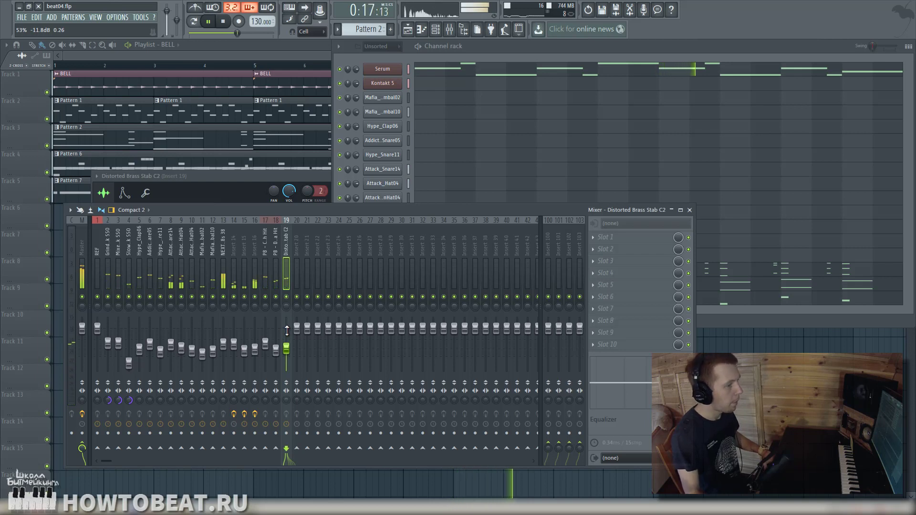
{"action": "key", "text": "space"}
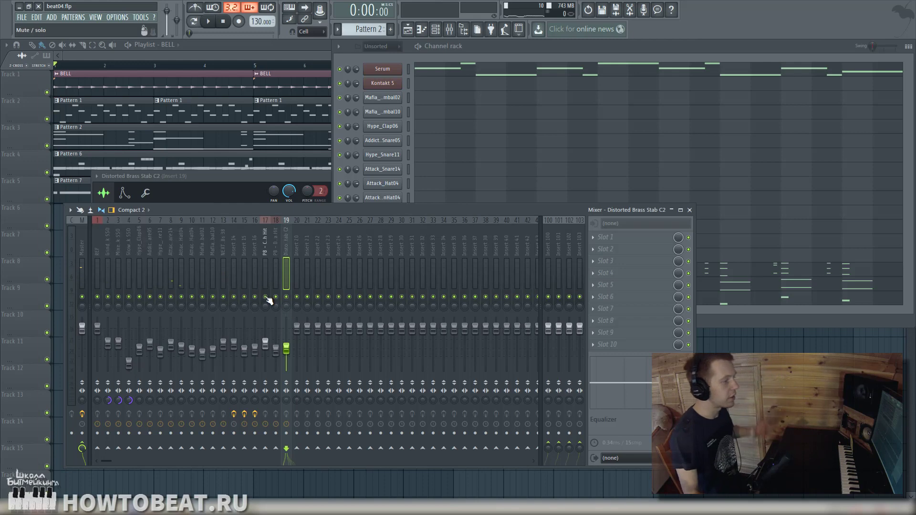
- Load the Waves H-Delay Stereo effect into slot 1 of the soloed PB - Cinematic Orch Hit mixer track
{"action": "left_click", "coordinate": [259, 245]}
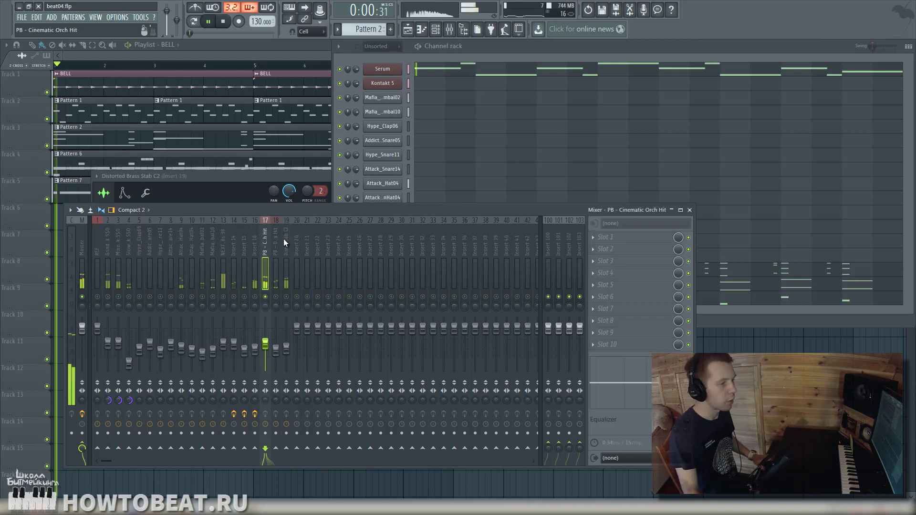
{"action": "left_click", "coordinate": [613, 237]}
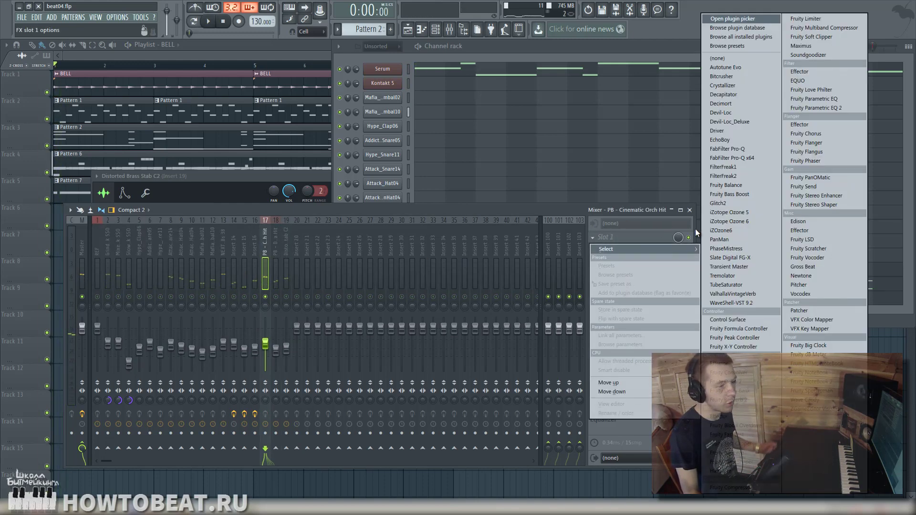
{"action": "left_click", "coordinate": [765, 302]}
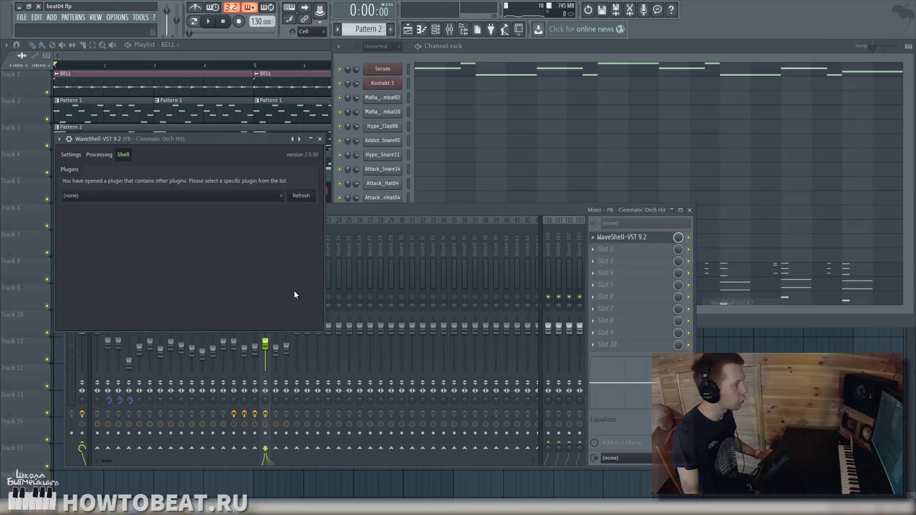
{"action": "left_click", "coordinate": [198, 194]}
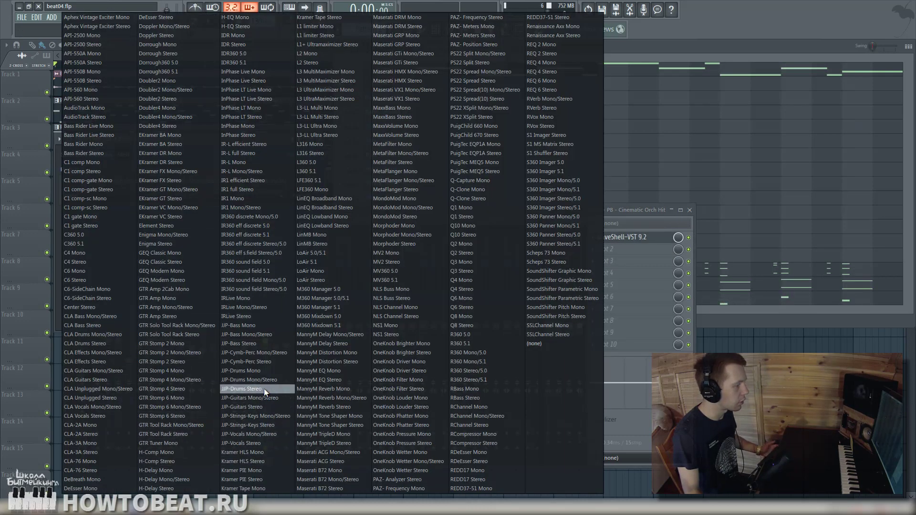
{"action": "left_click", "coordinate": [171, 487]}
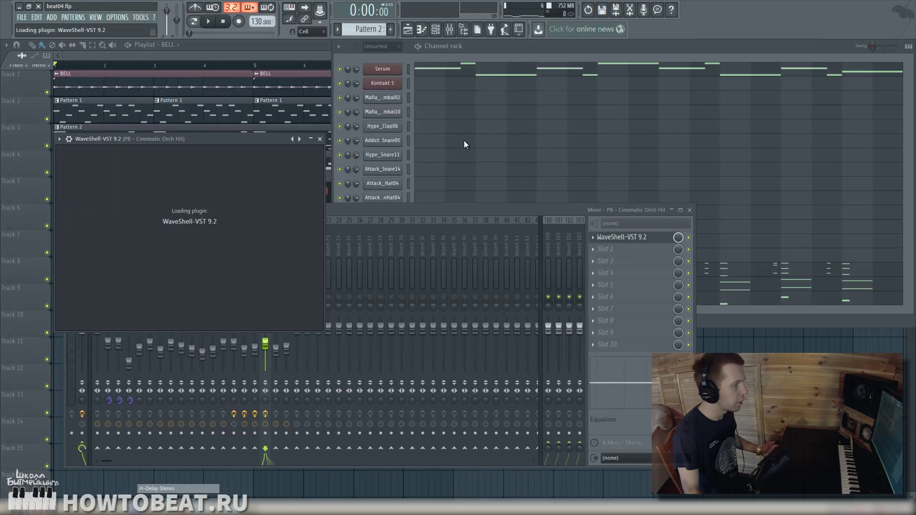
- Load the Classics preset Ping Pong in H-Delay, set the delay time to 1/2 and listen to the echoes
{"action": "left_click", "coordinate": [371, 149]}
{"action": "mouse_move", "coordinate": [391, 186]}
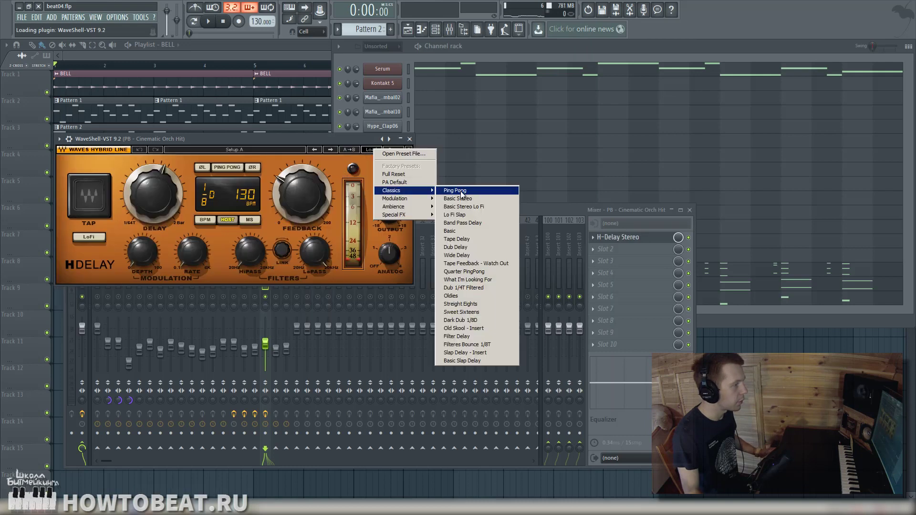
{"action": "left_click", "coordinate": [441, 187]}
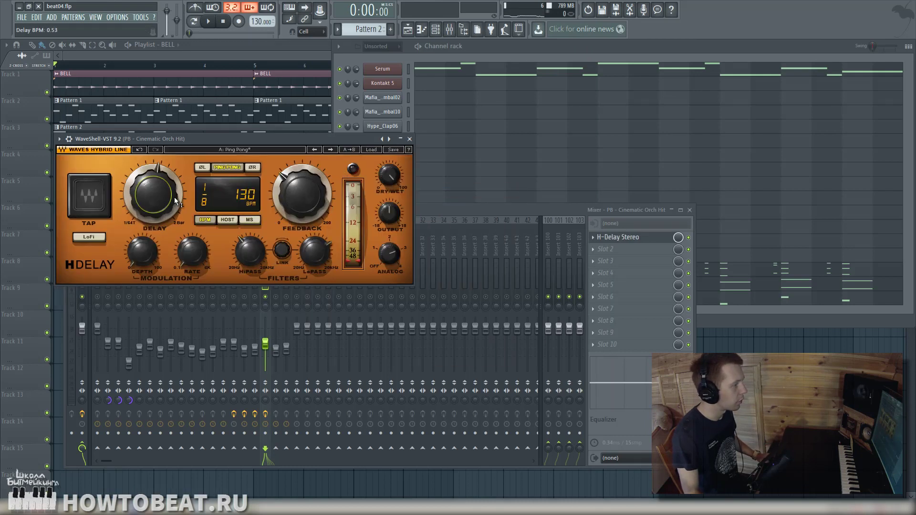
{"action": "left_click_drag", "start_coordinate": [179, 161], "coordinate": [179, 154]}
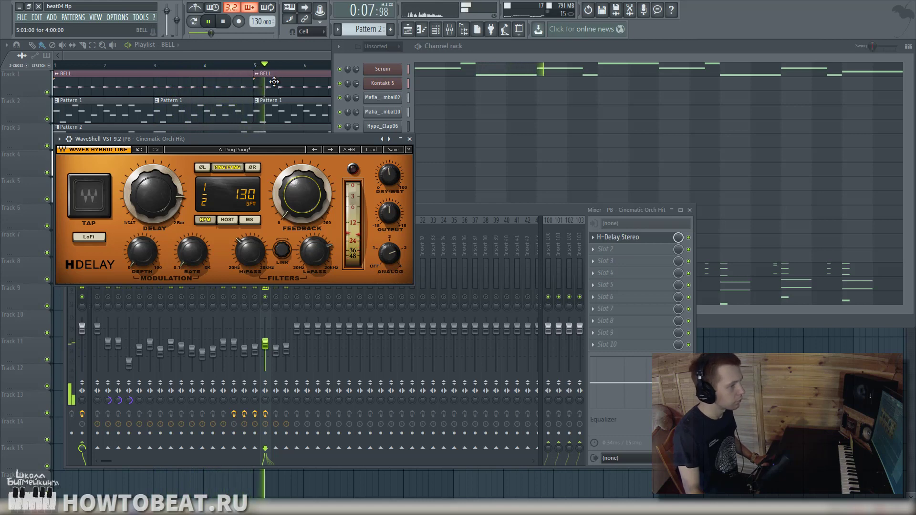
{"action": "key", "text": "space"}
- Add Fruity Reeverb 2 in slot 2 of the PB - Cinematic Orch Hit track and play the pattern
{"action": "left_click", "coordinate": [628, 248]}
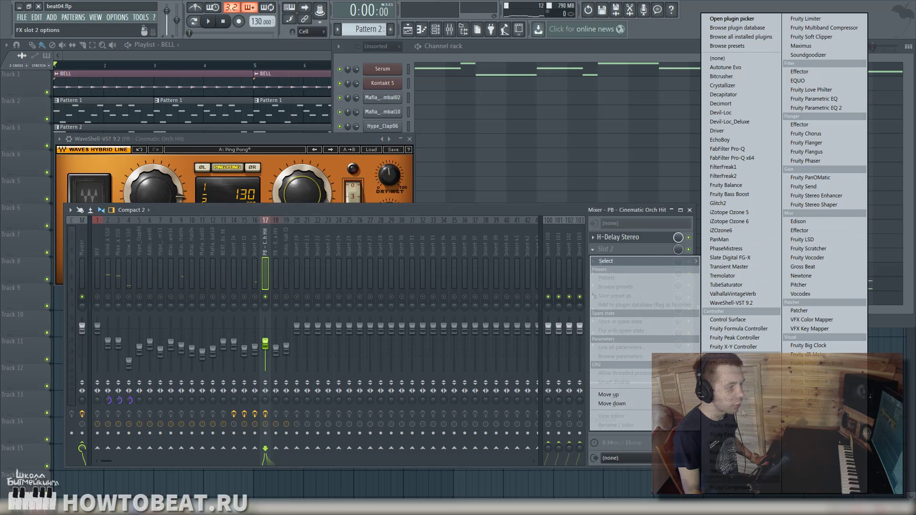
{"action": "left_click", "coordinate": [732, 400]}
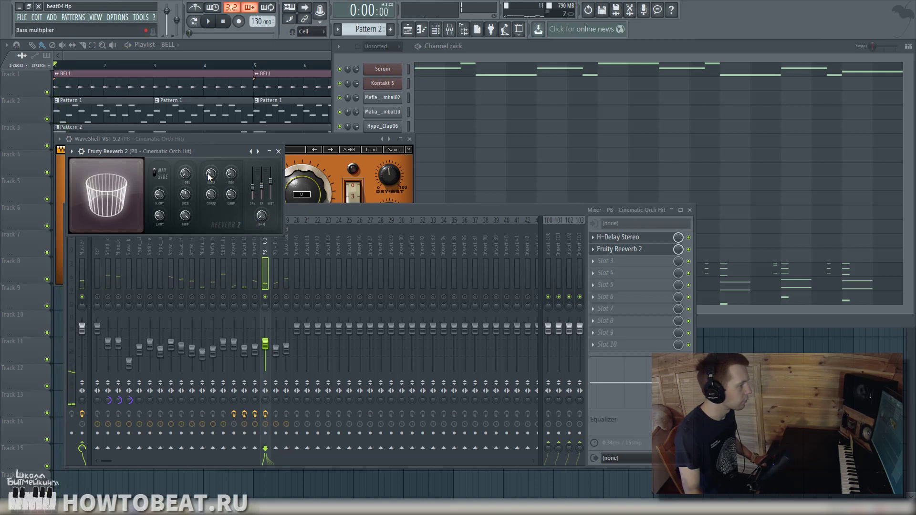
{"action": "key", "text": "space"}
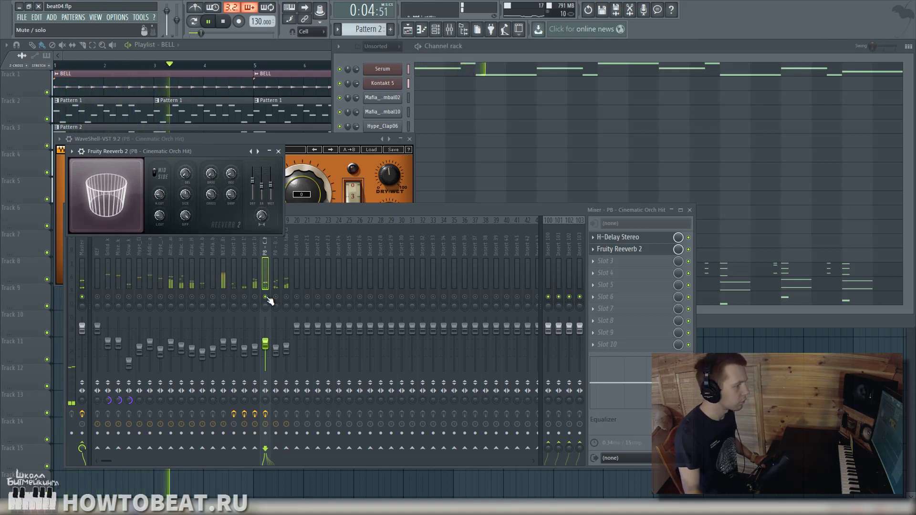
- Audition the orchestral hit with the beat, with PB - Drama Hit and Distorted Brass Stab C2 muted
{"action": "key", "text": "space"}
{"action": "left_click", "coordinate": [282, 298]}
{"action": "key", "text": "space"}
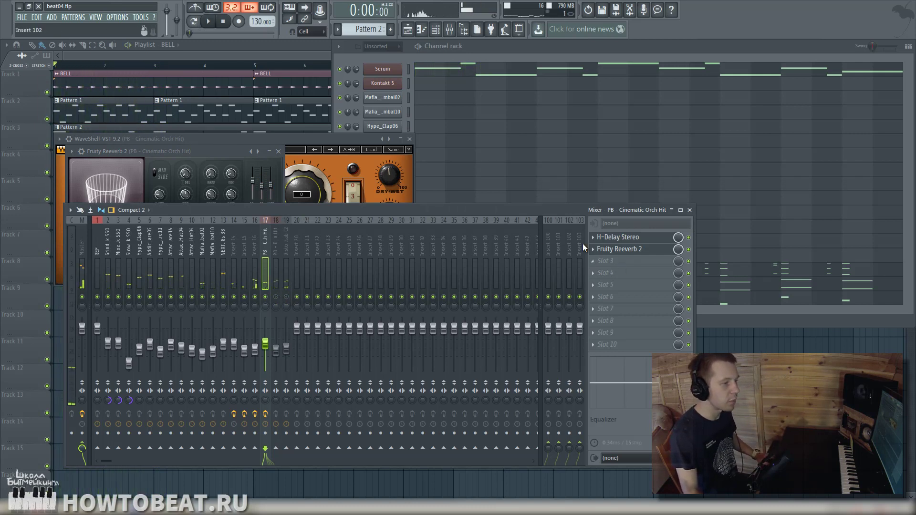
- Remove Fruity Reeverb 2 and H-Delay from the PB - Cinematic Orch Hit track and play the pattern without effects
{"action": "right_click", "coordinate": [603, 254]}
{"action": "mouse_move", "coordinate": [605, 260]}
{"action": "left_click", "coordinate": [737, 78]}
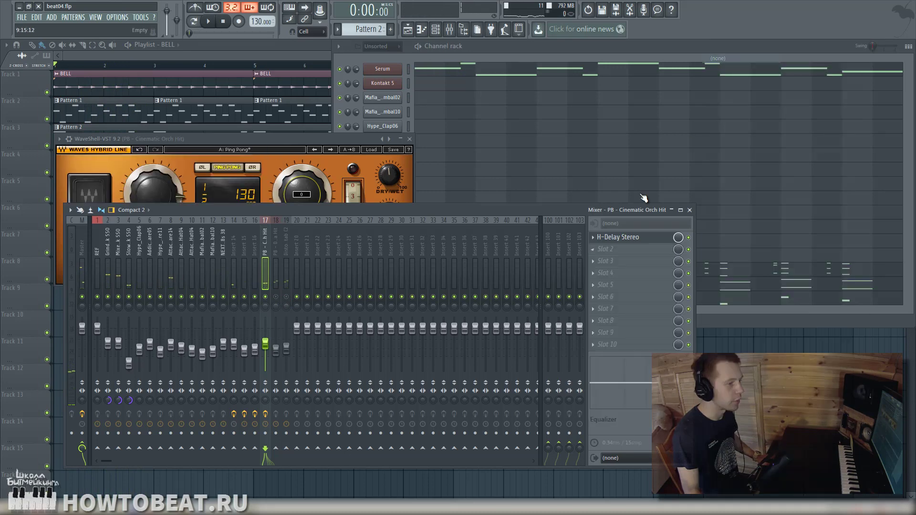
{"action": "right_click", "coordinate": [596, 239]}
{"action": "left_click", "coordinate": [728, 58]}
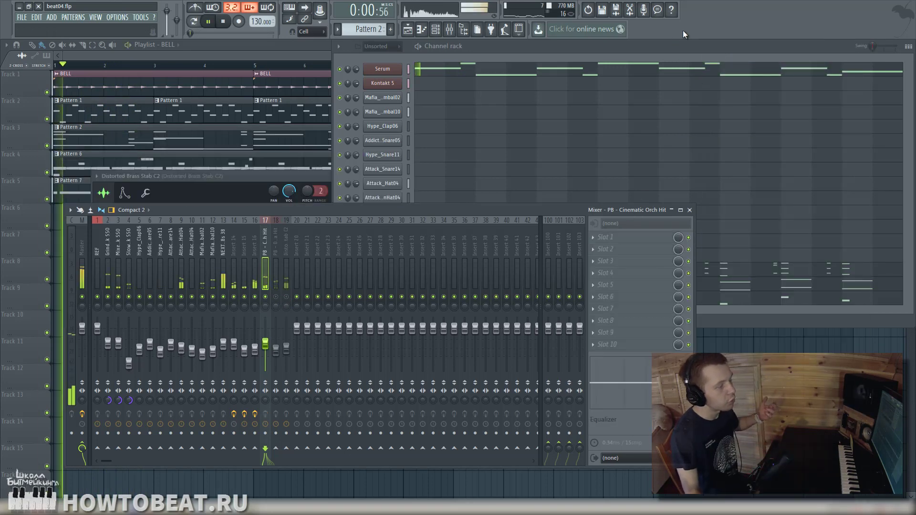
{"action": "key", "text": "space"}
{"action": "key", "text": "space"}
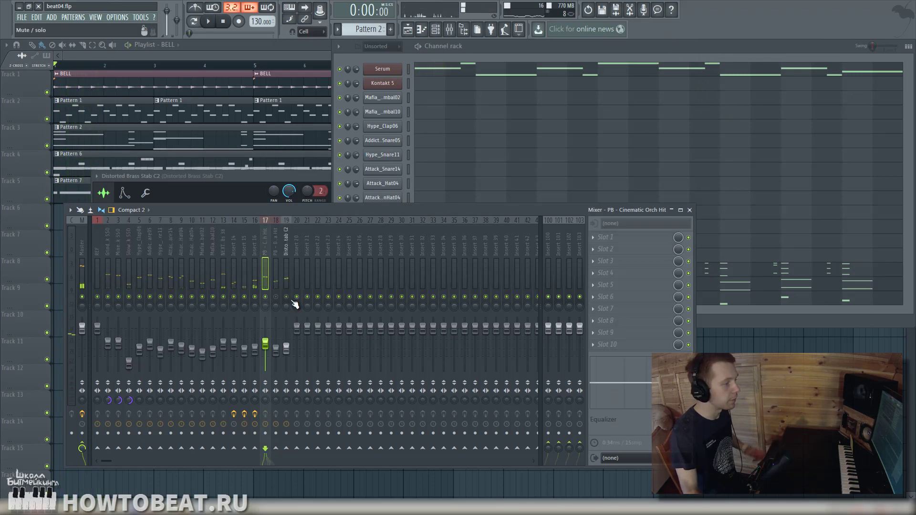